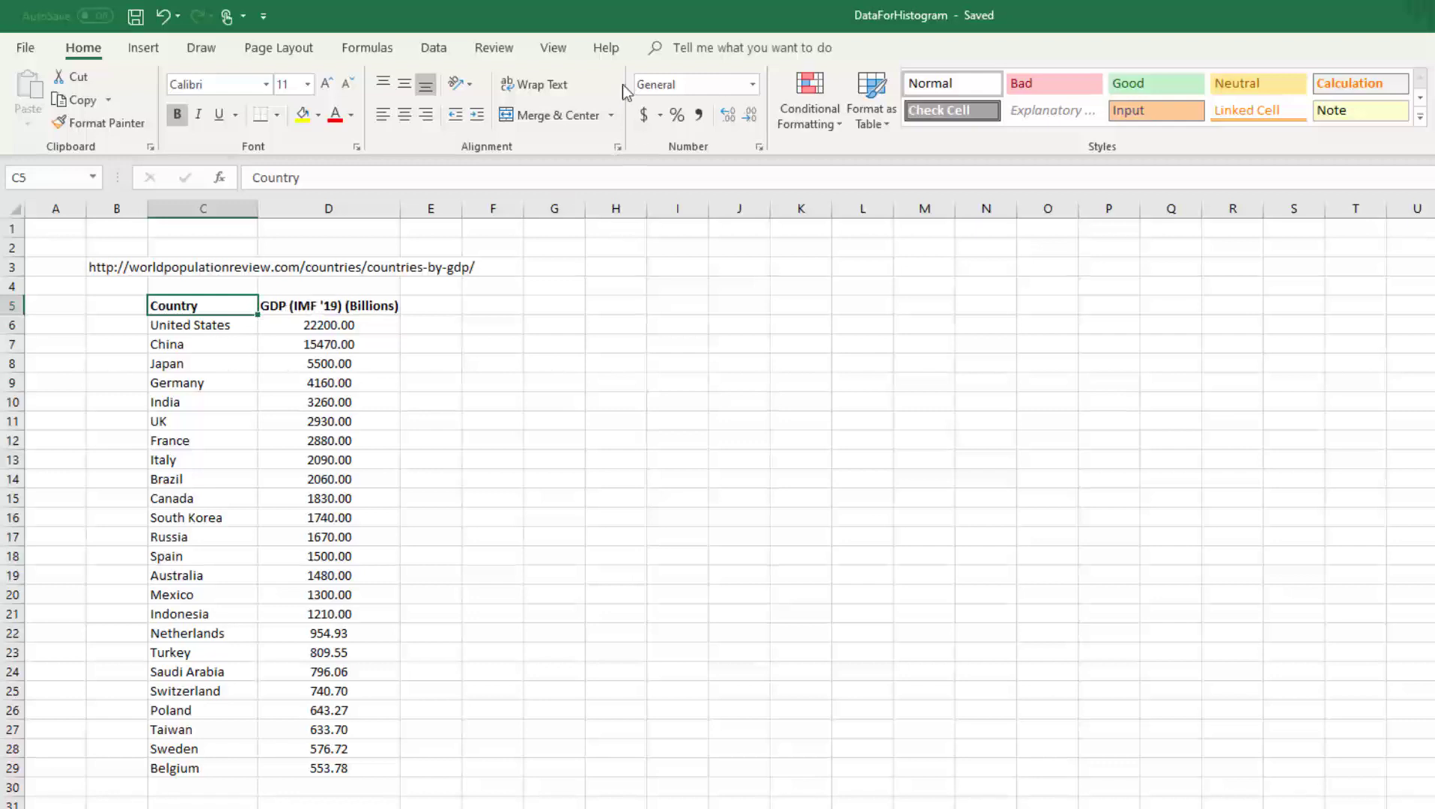
Enable the Analysis ToolPak add-in among the available Excel add-ins.
click(435, 48)
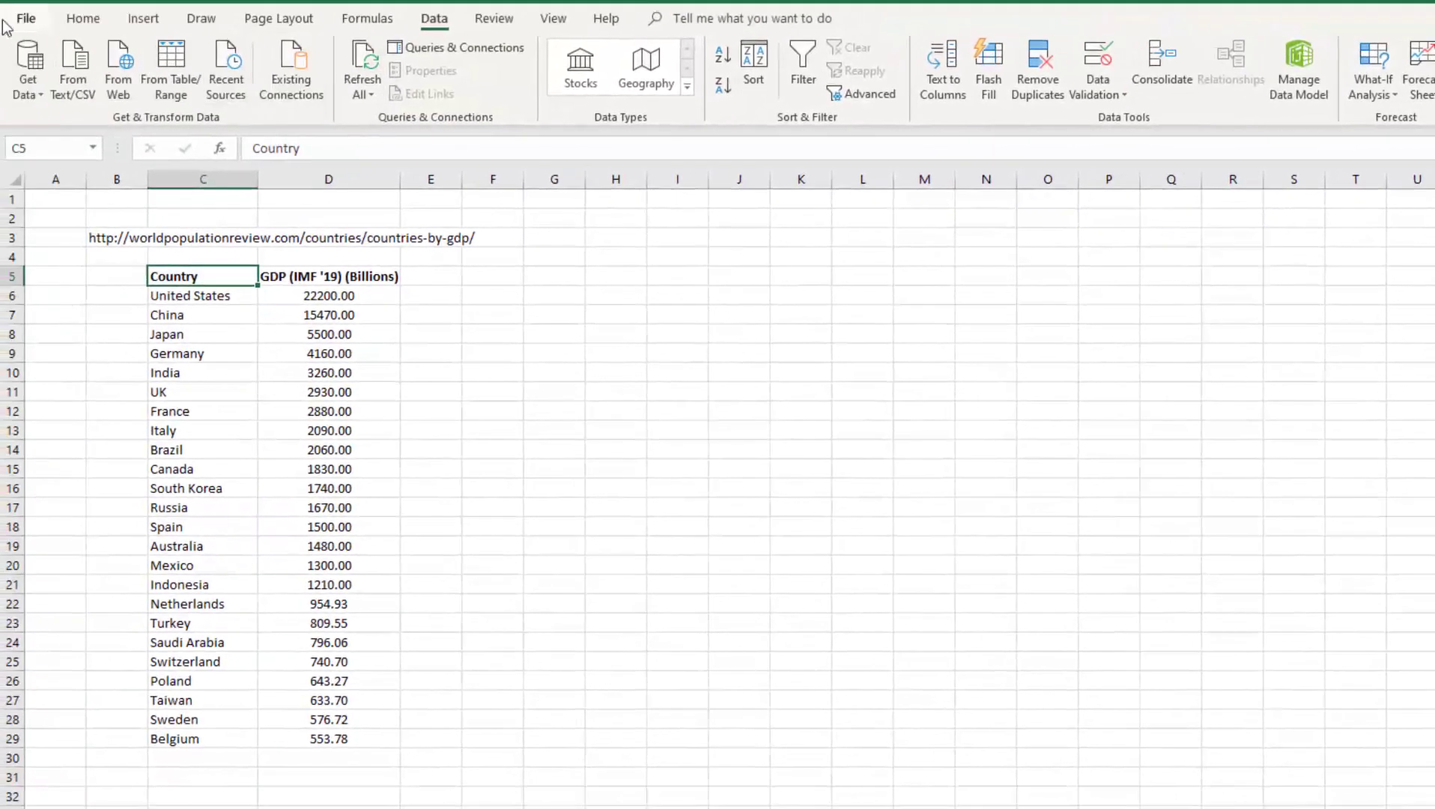
click(26, 18)
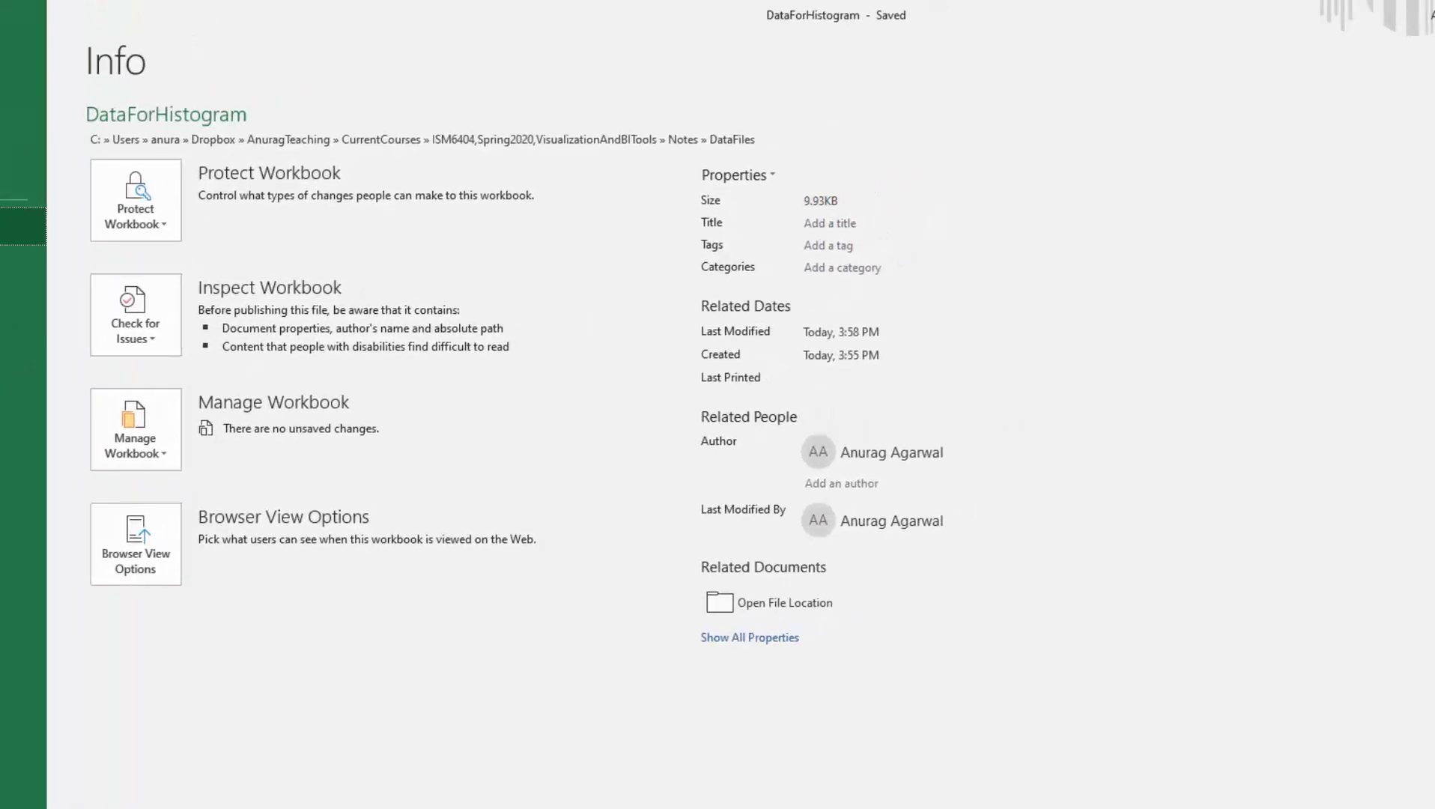
click(6, 802)
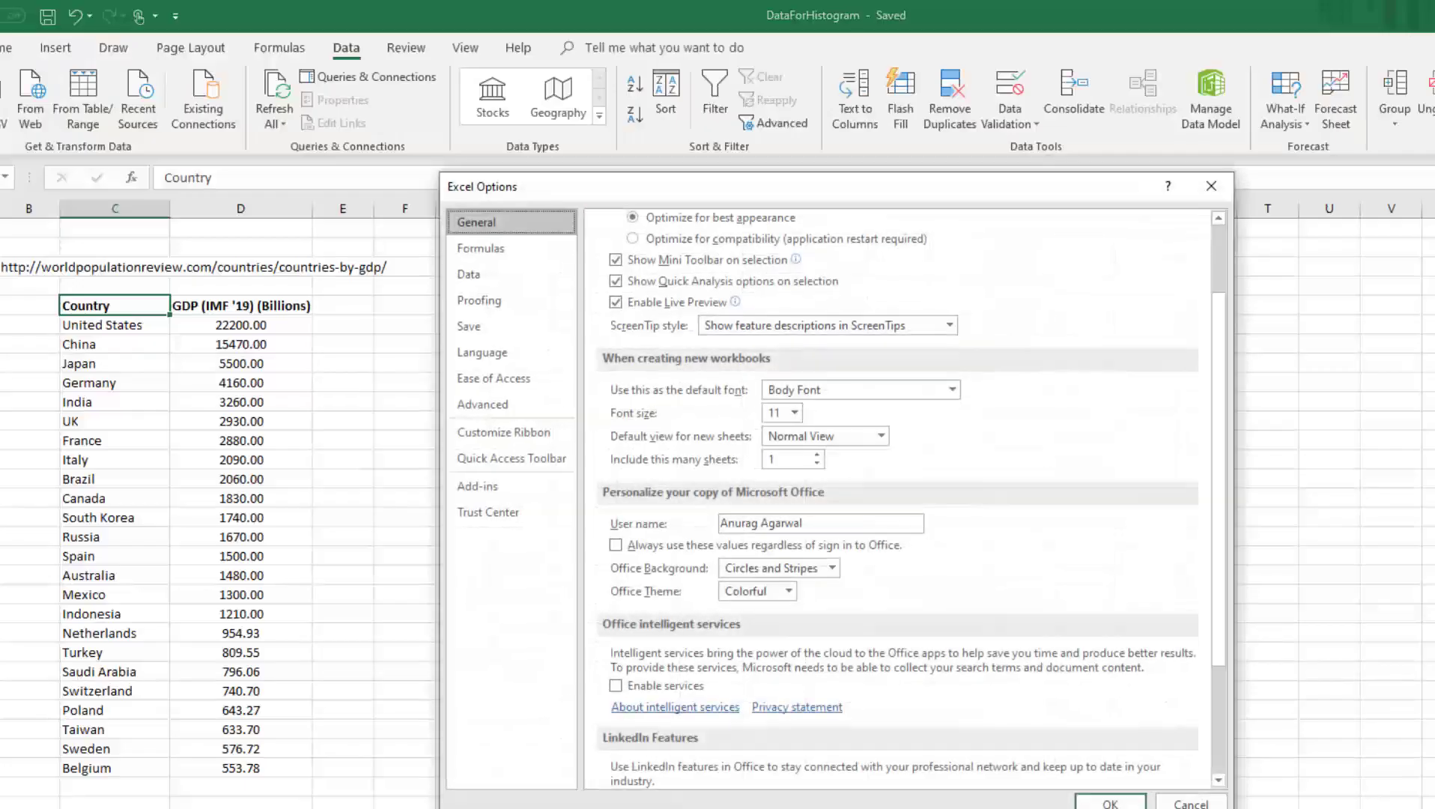
click(482, 493)
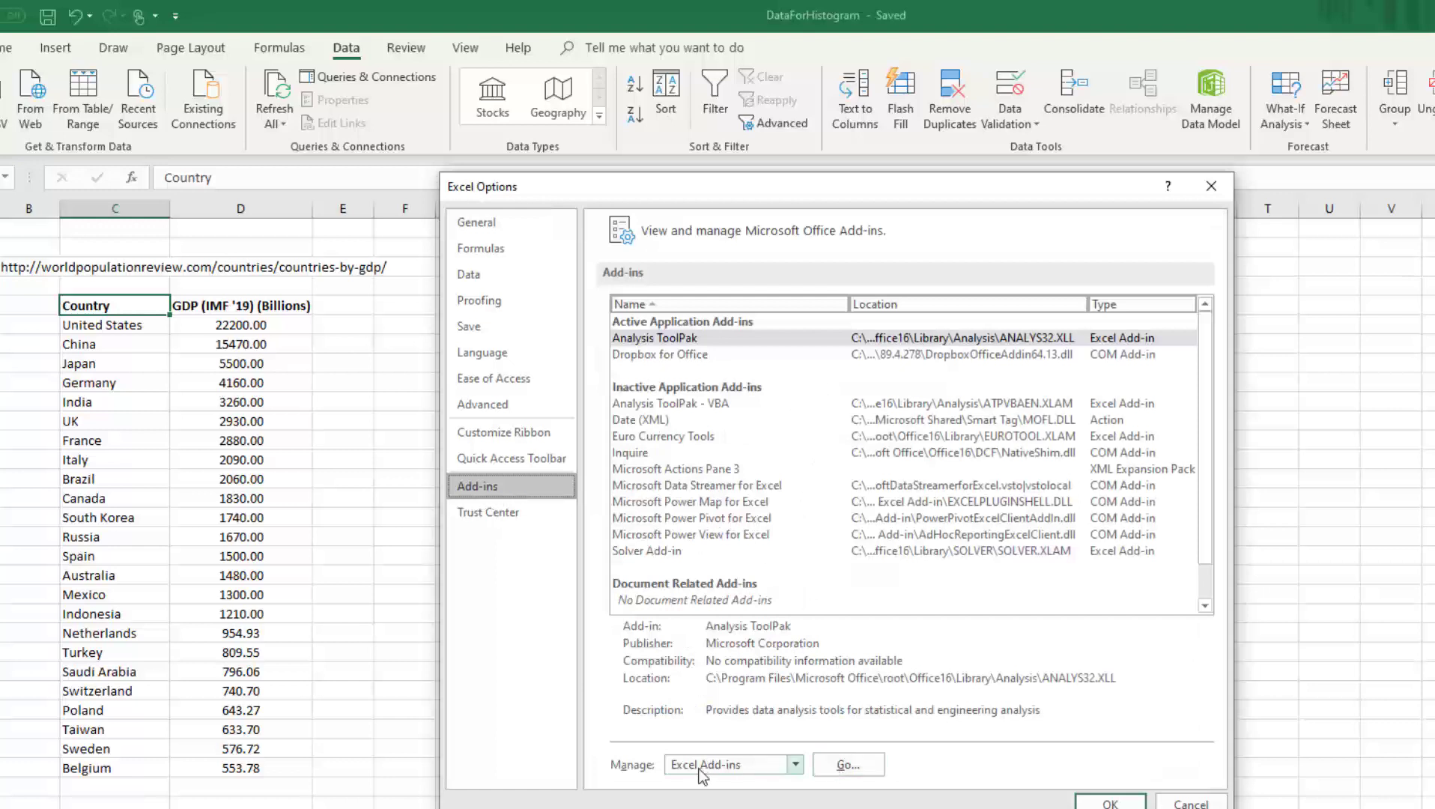
click(843, 765)
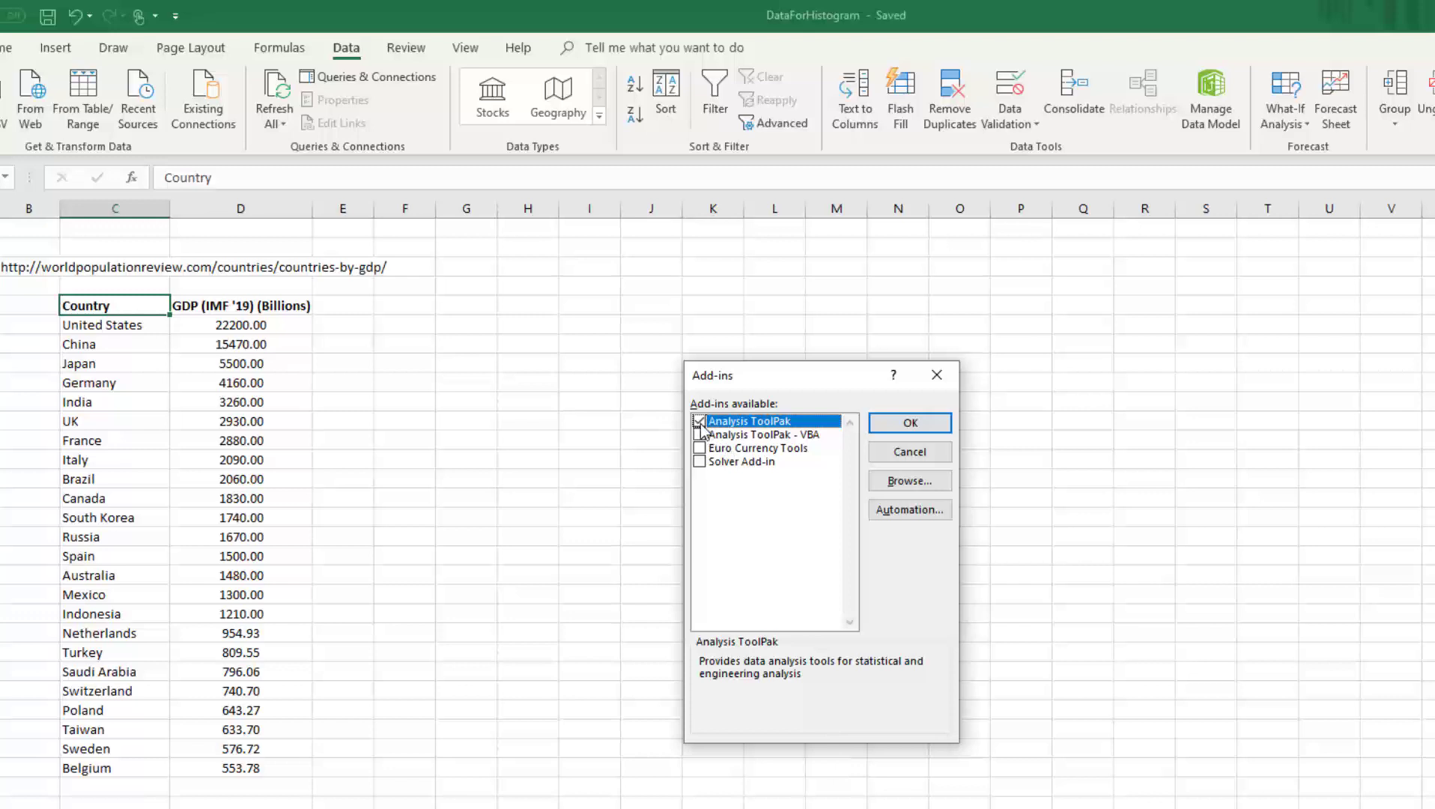
click(886, 427)
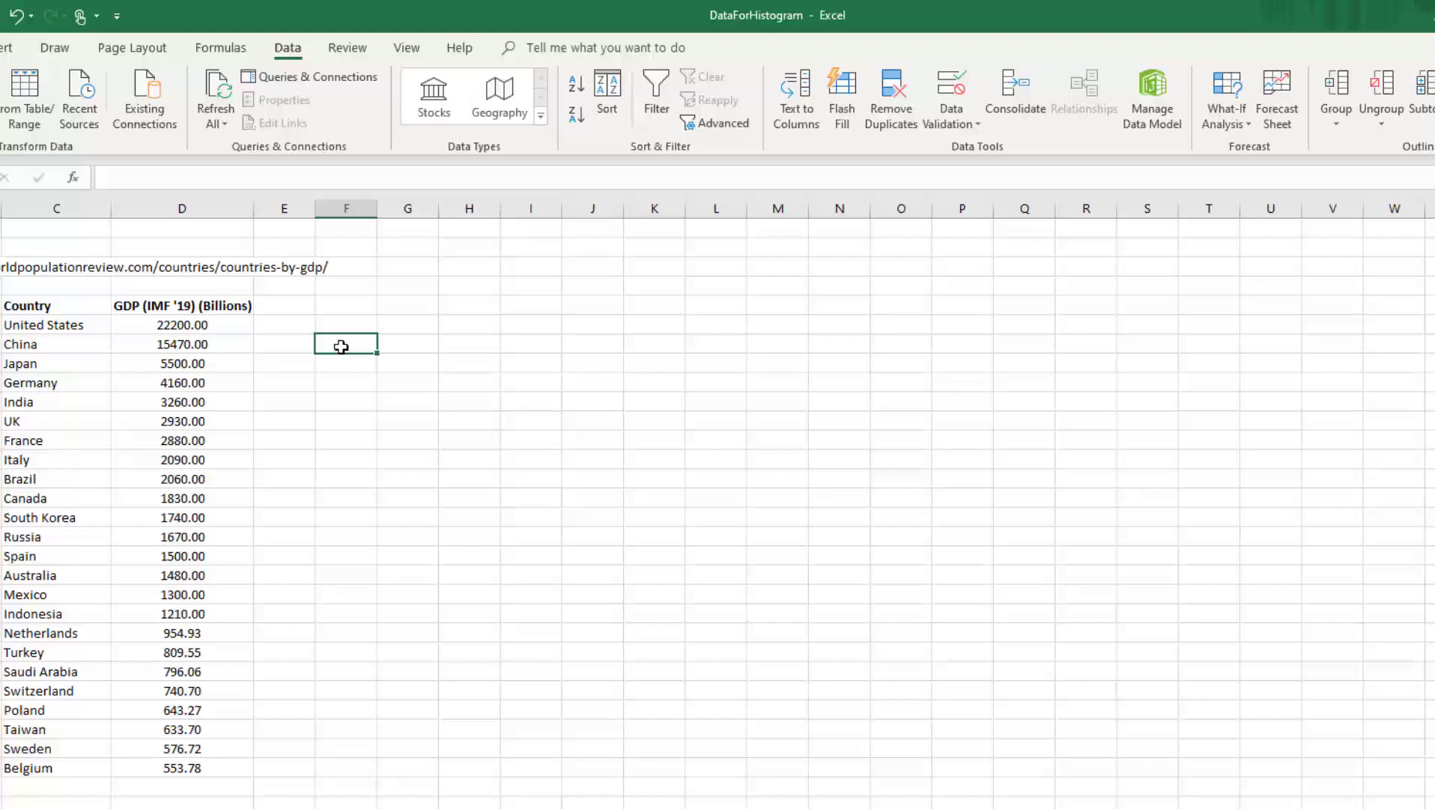
Enter 2000 and 4000 in F7 and F8, and extend the series down to 24000 in F18 as histogram bins.
text(2000)
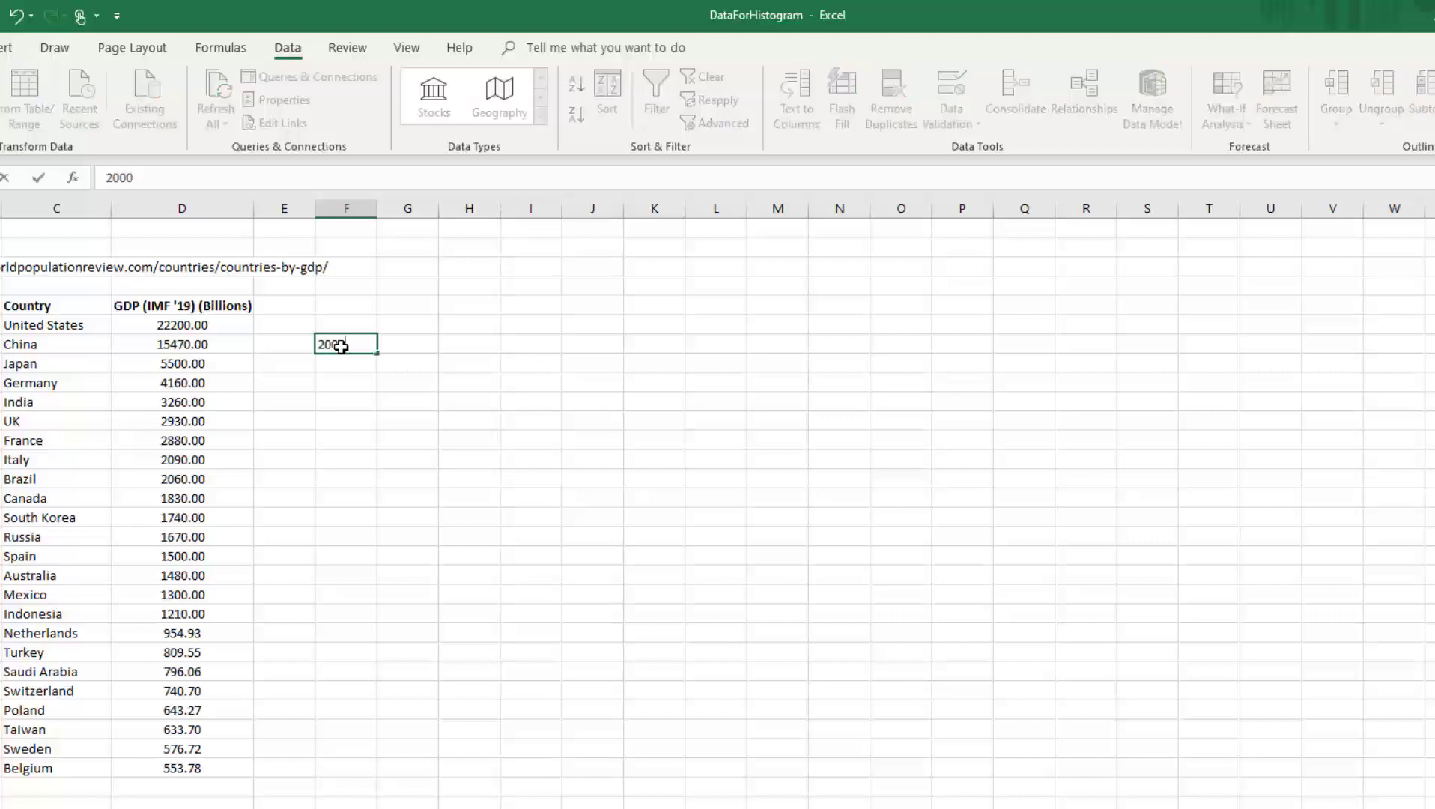
key(Return)
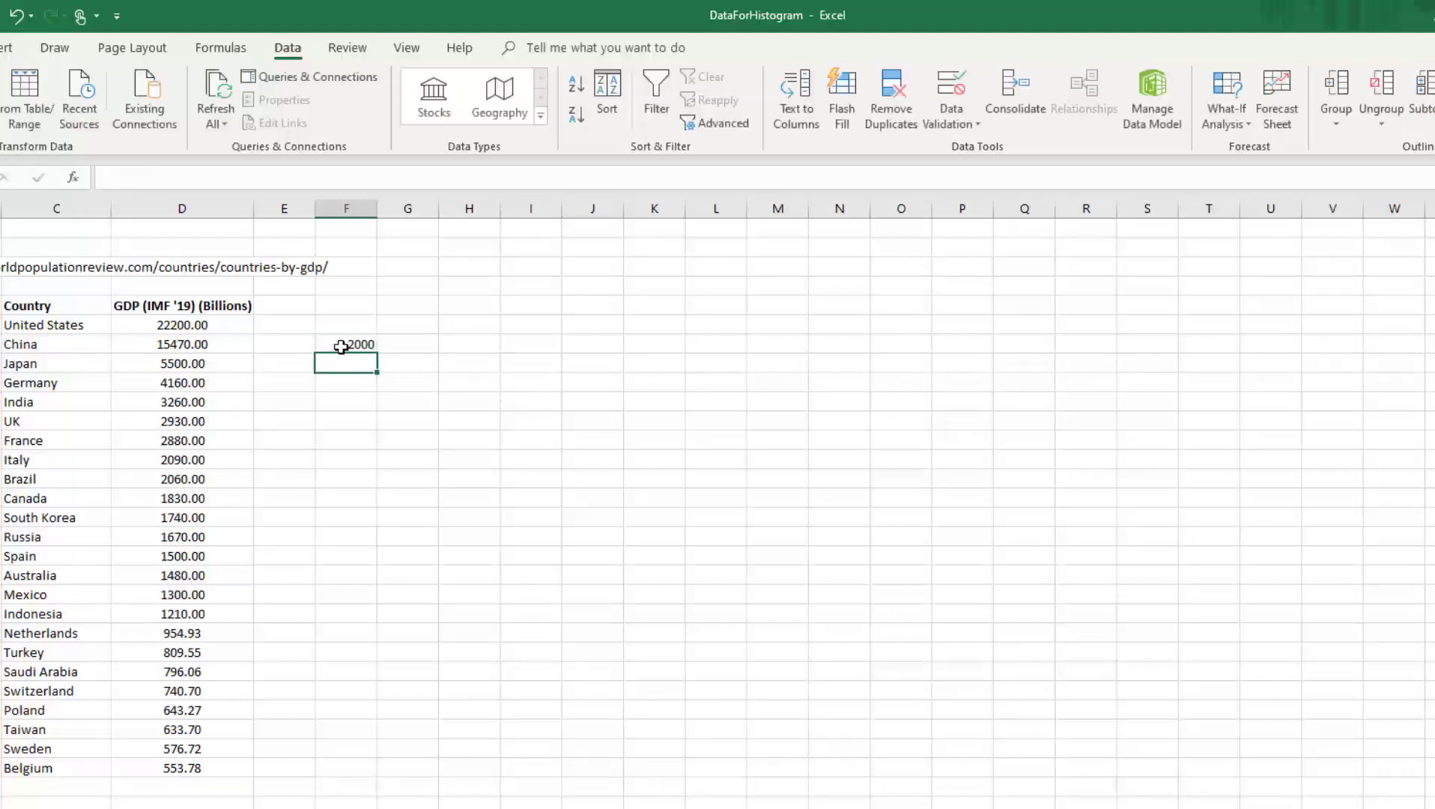
text(4000)
key(Return)
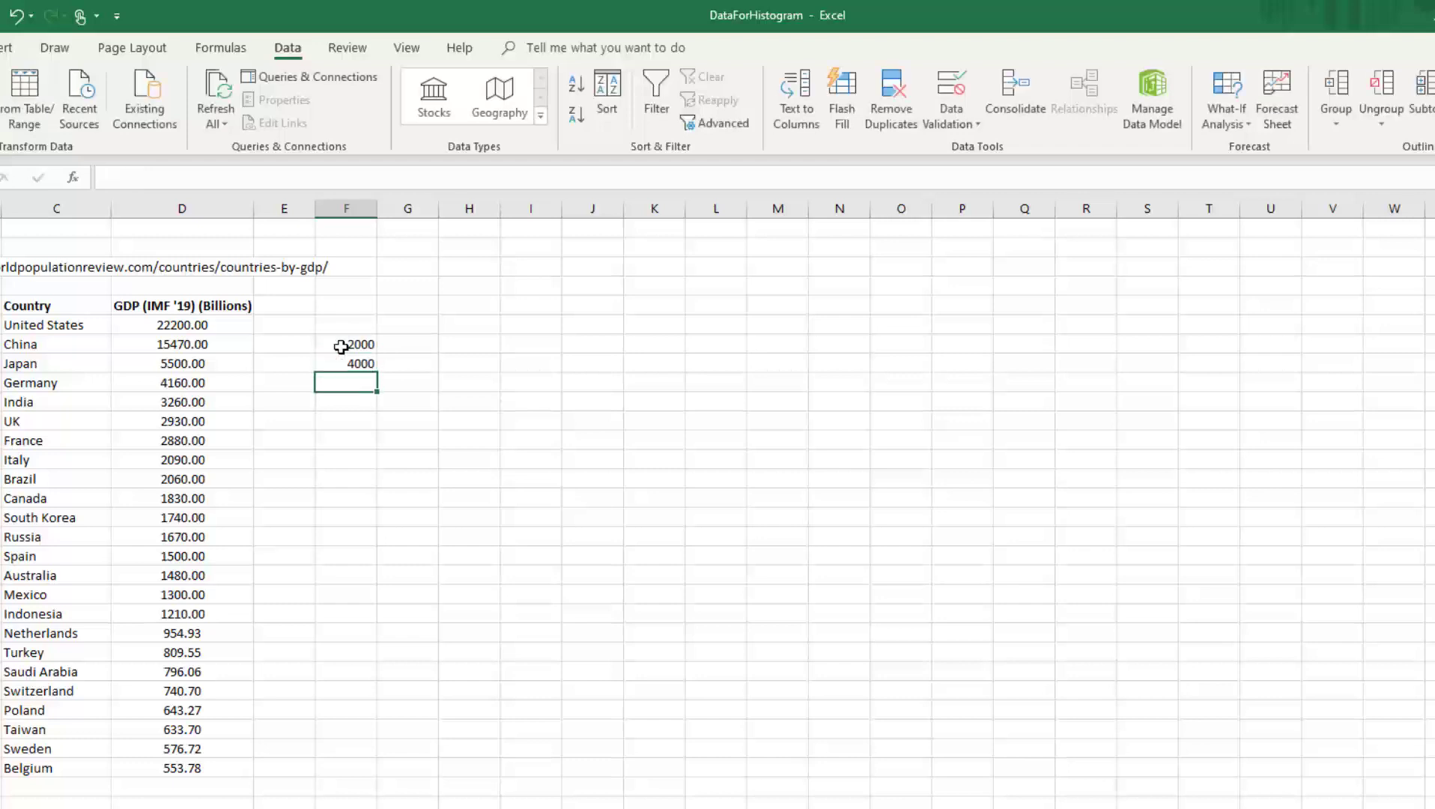
drag(341, 347, 386, 567)
click(405, 631)
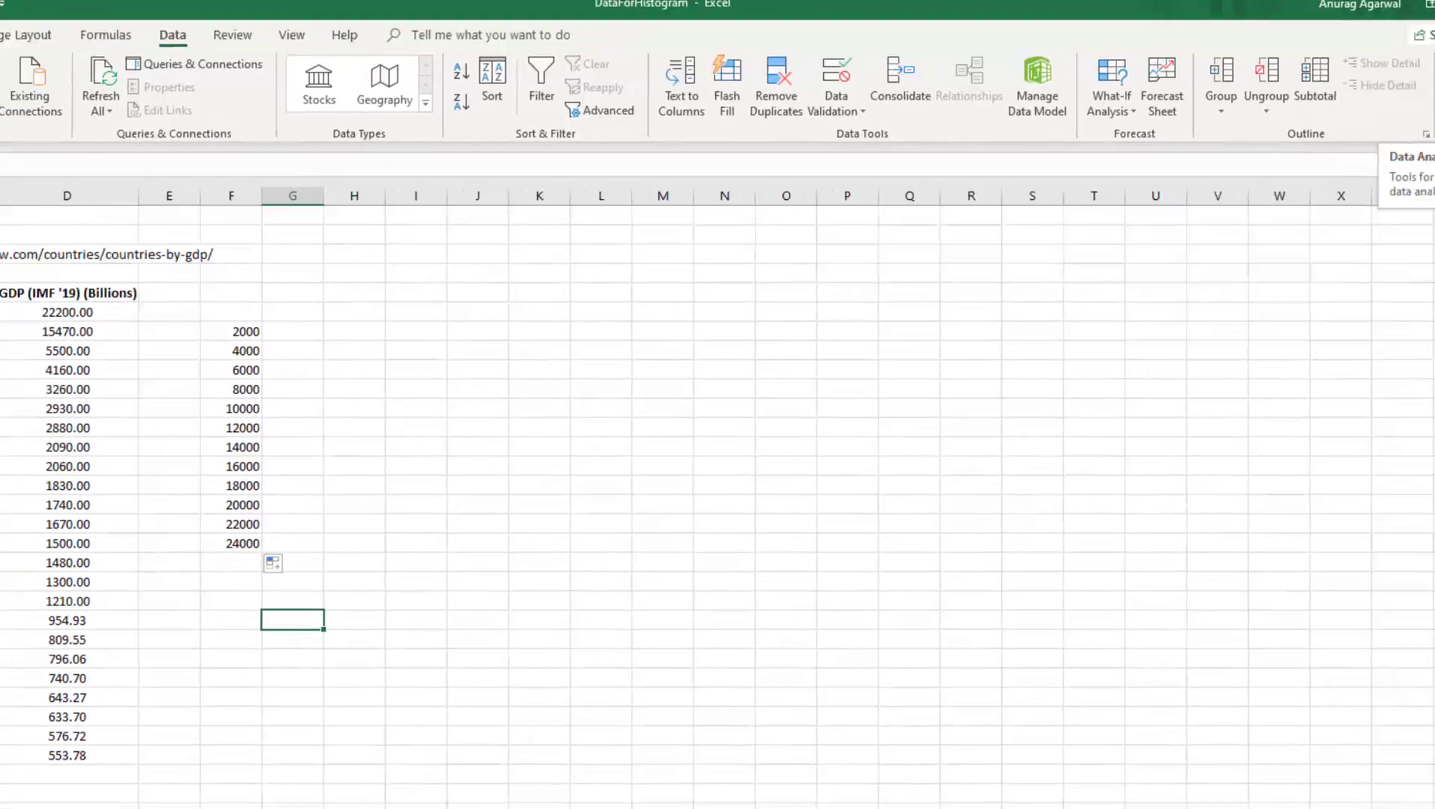
Start the Histogram data analysis tool and set its input range to the GDP values in D6:D29.
click(1360, 48)
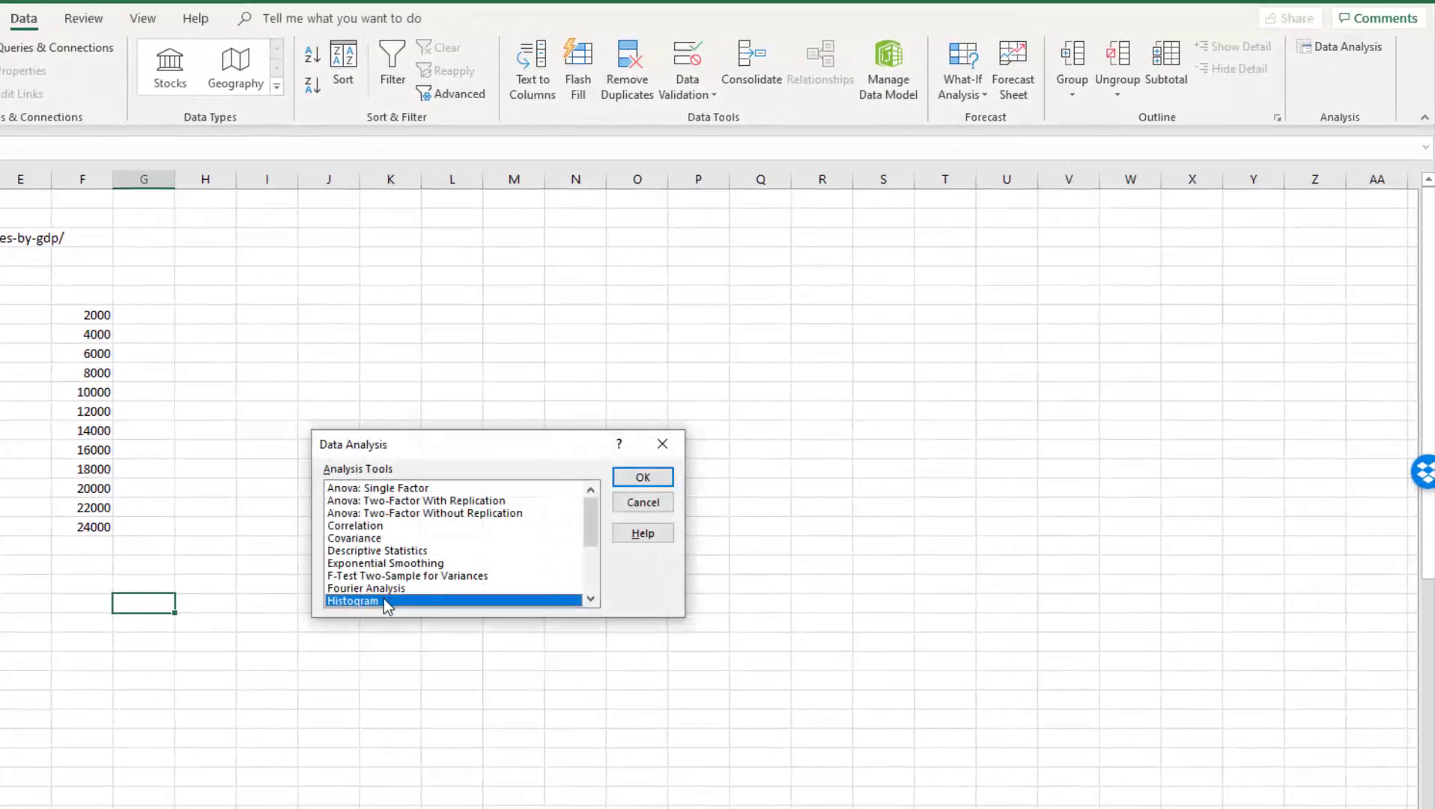
click(639, 479)
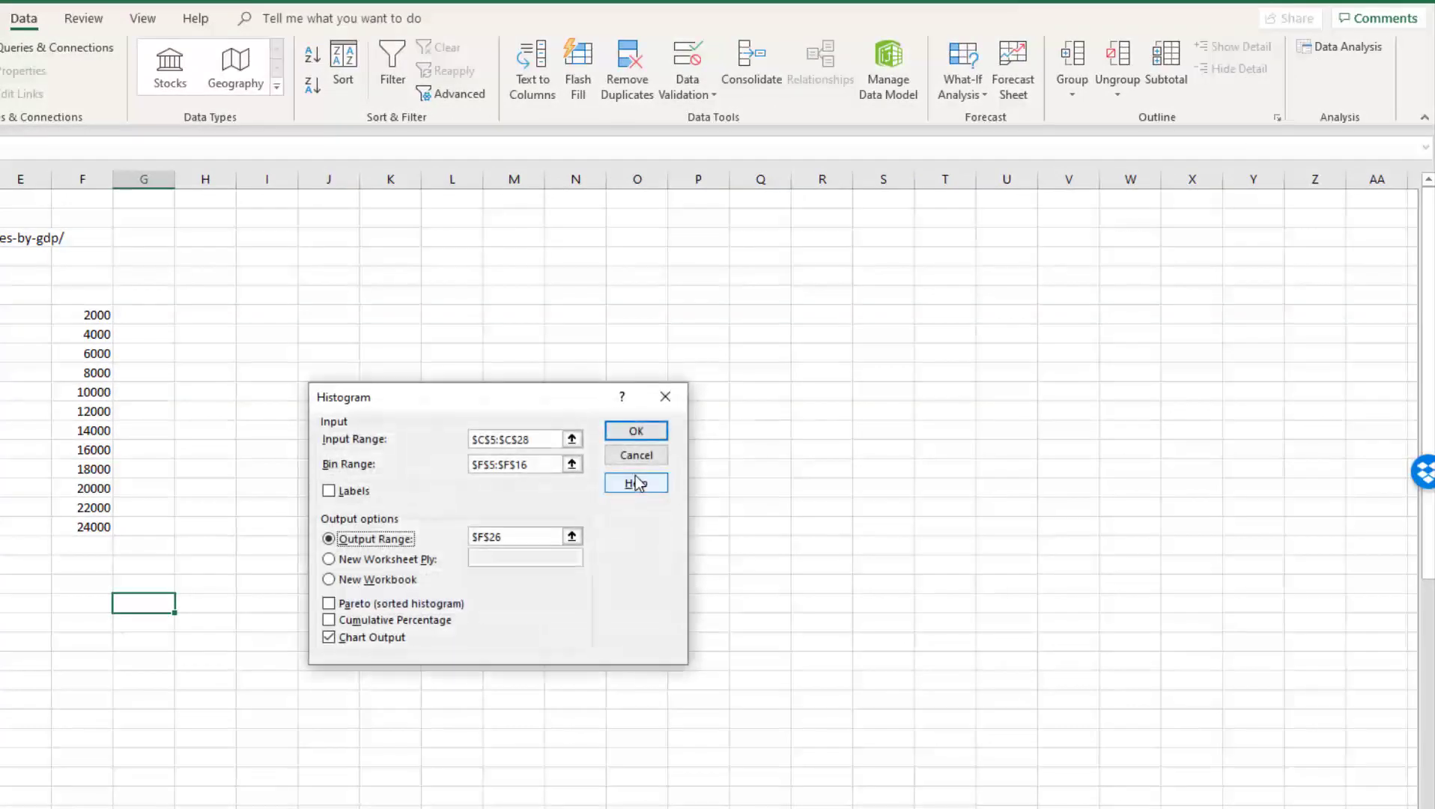
click(520, 439)
drag(531, 439, 447, 434)
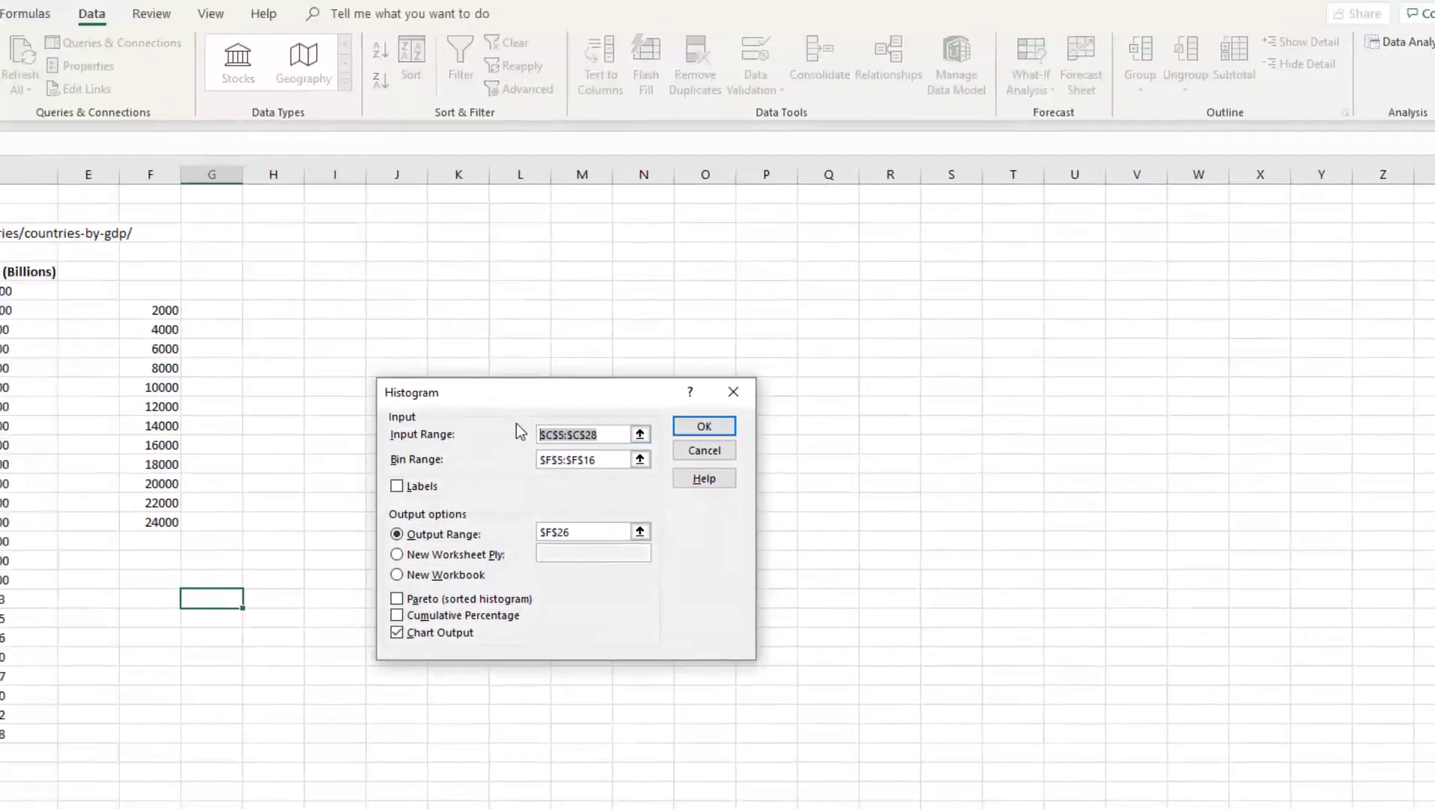
key(BackSpace)
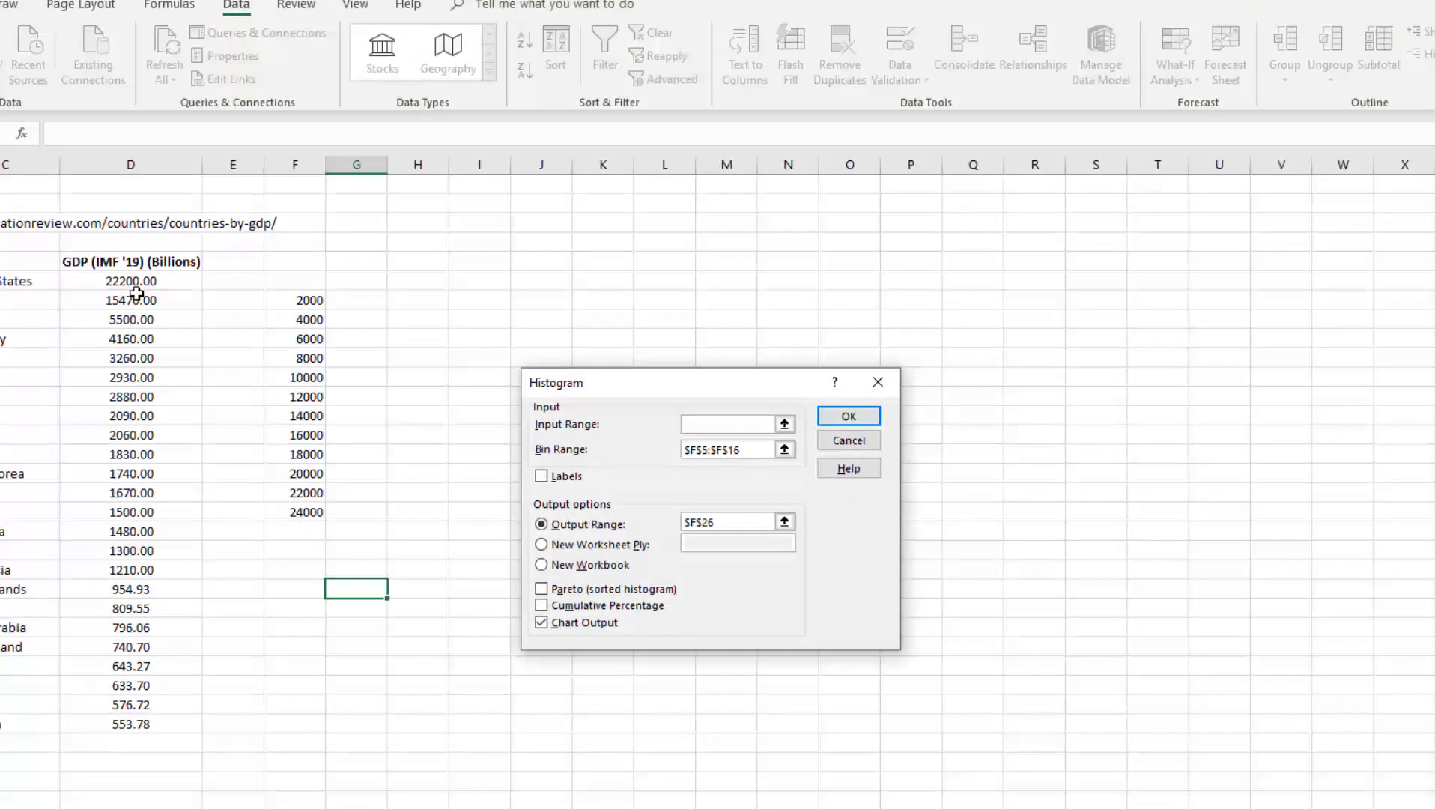
drag(135, 298, 140, 728)
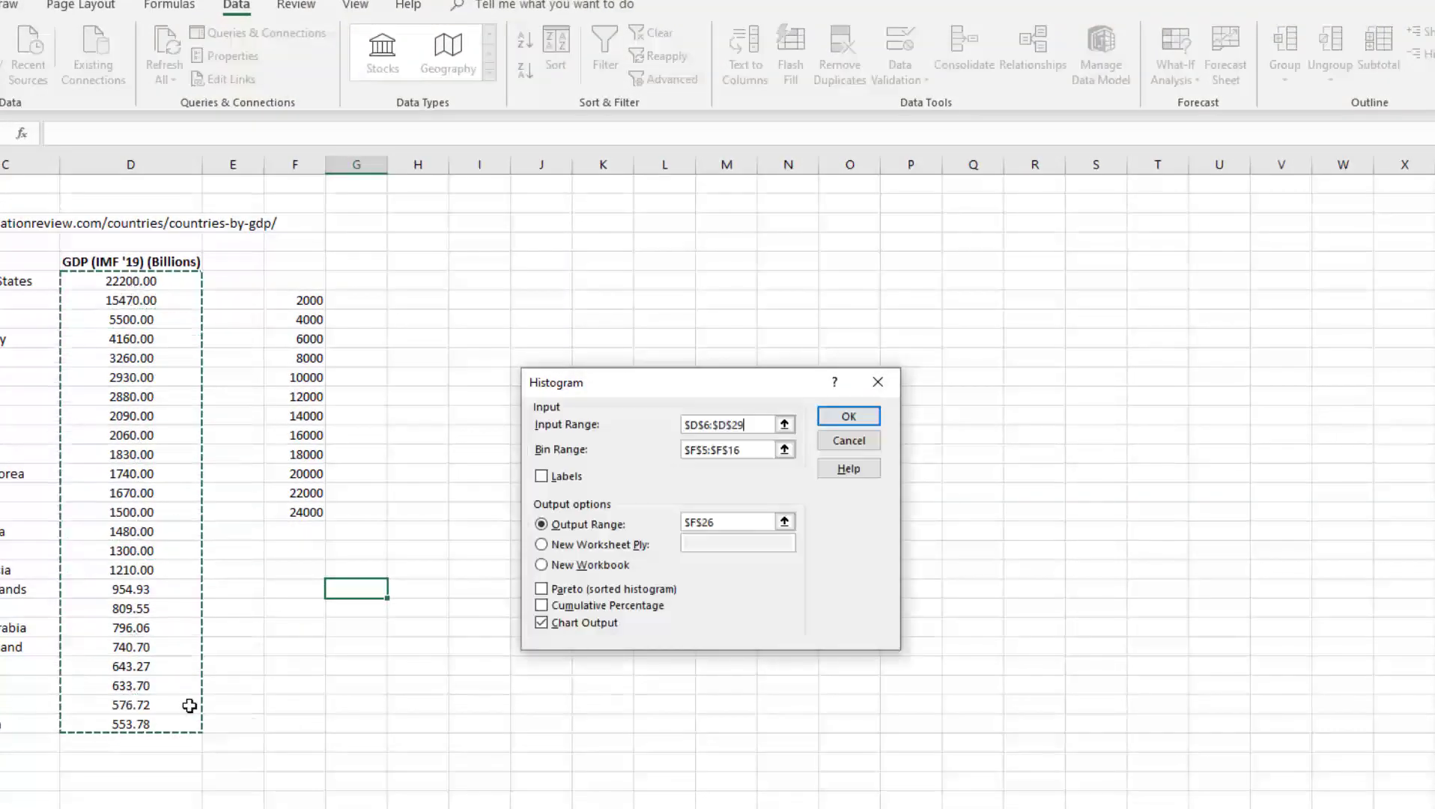
Set the histogram's bin range to F7:F18.
drag(749, 450, 682, 451)
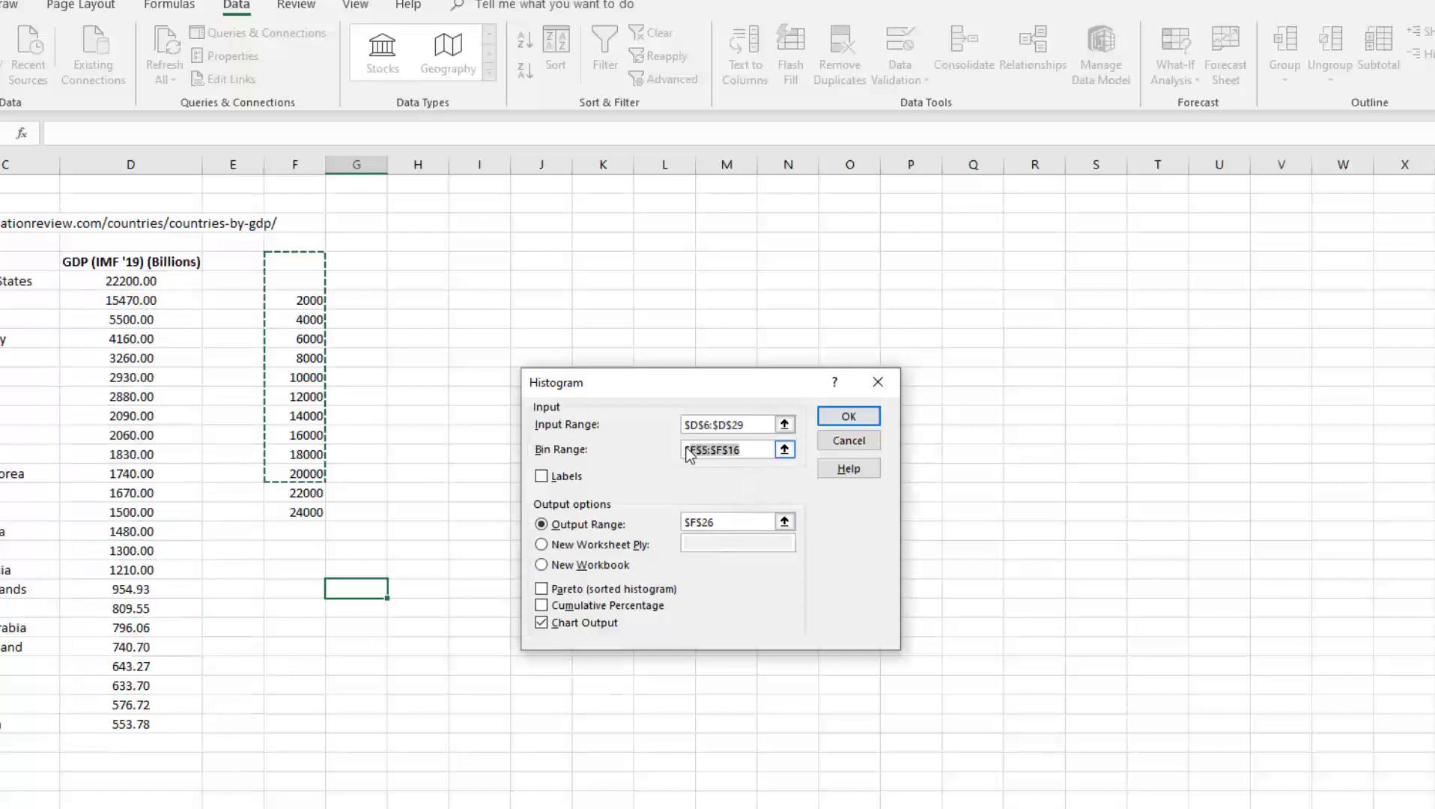
key(BackSpace)
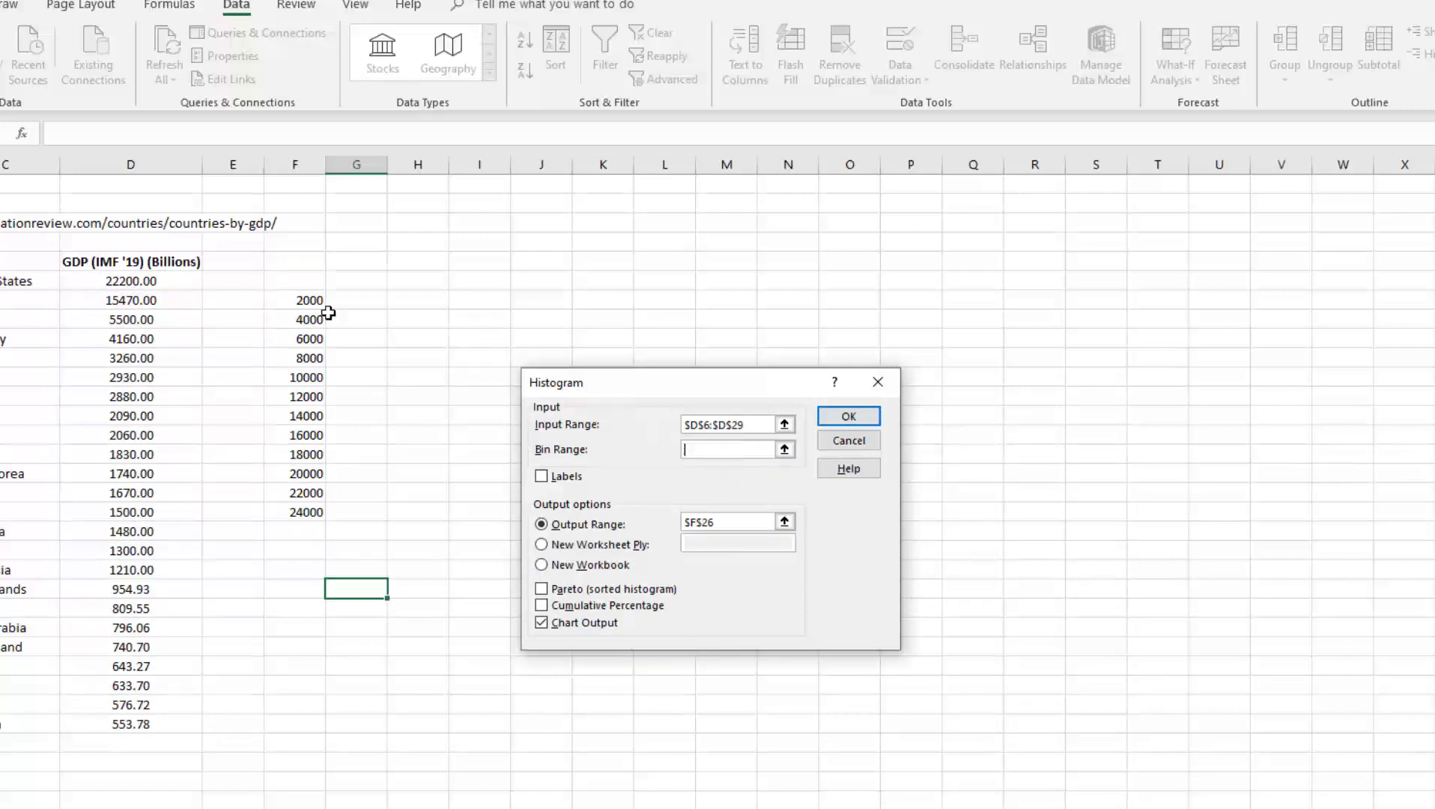
drag(313, 302, 314, 512)
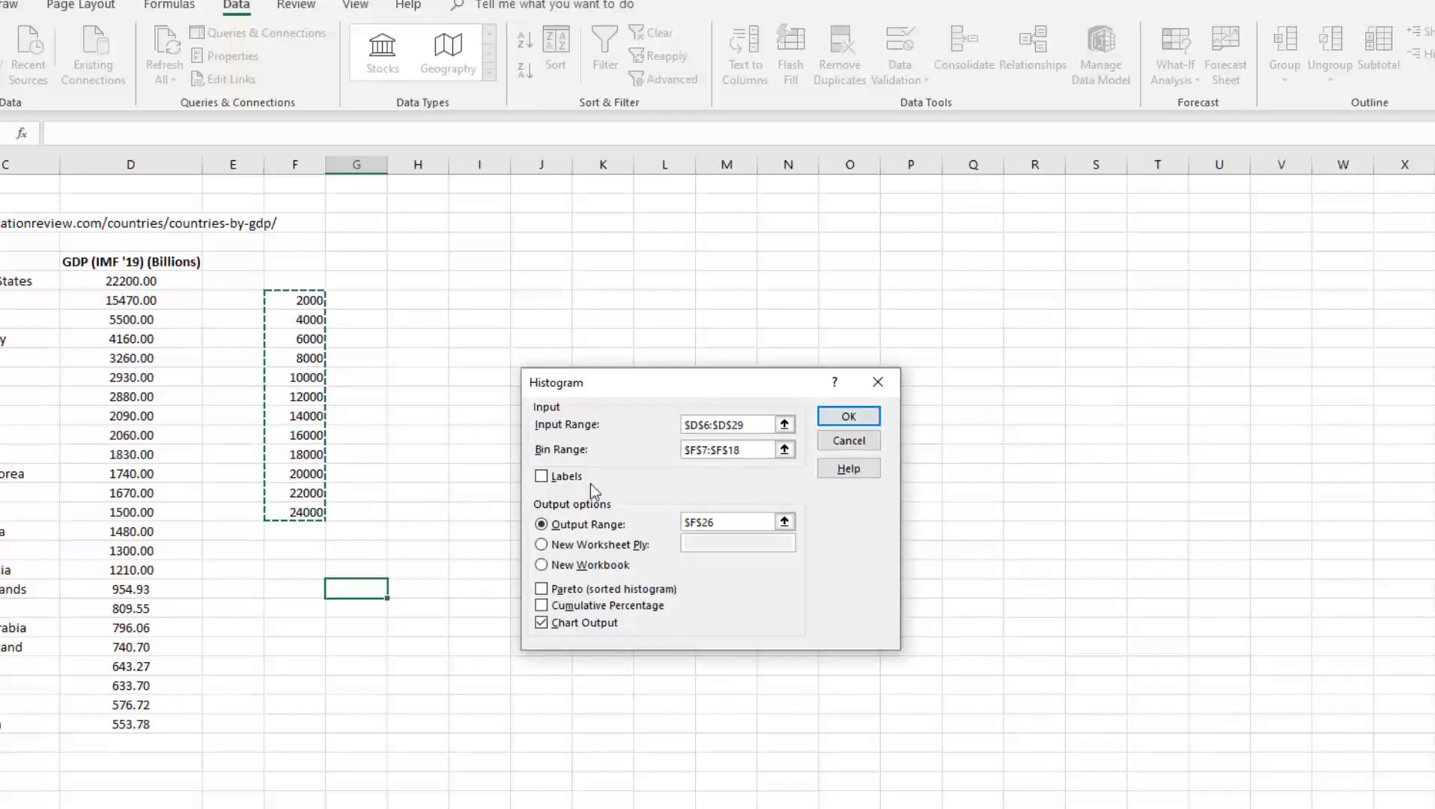
Set the output range to H7 and generate the frequency table with chart output.
drag(726, 522, 681, 522)
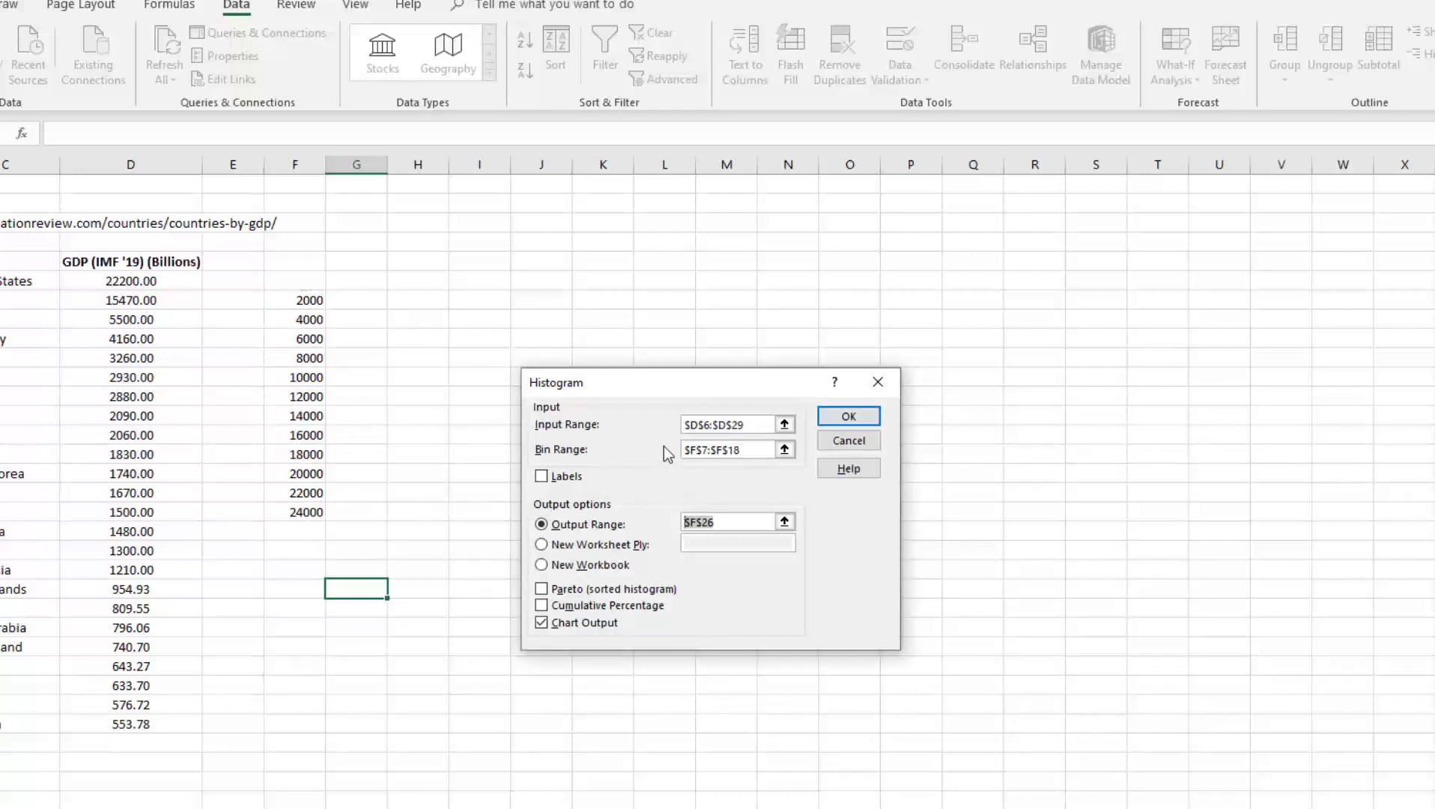
drag(651, 377, 750, 221)
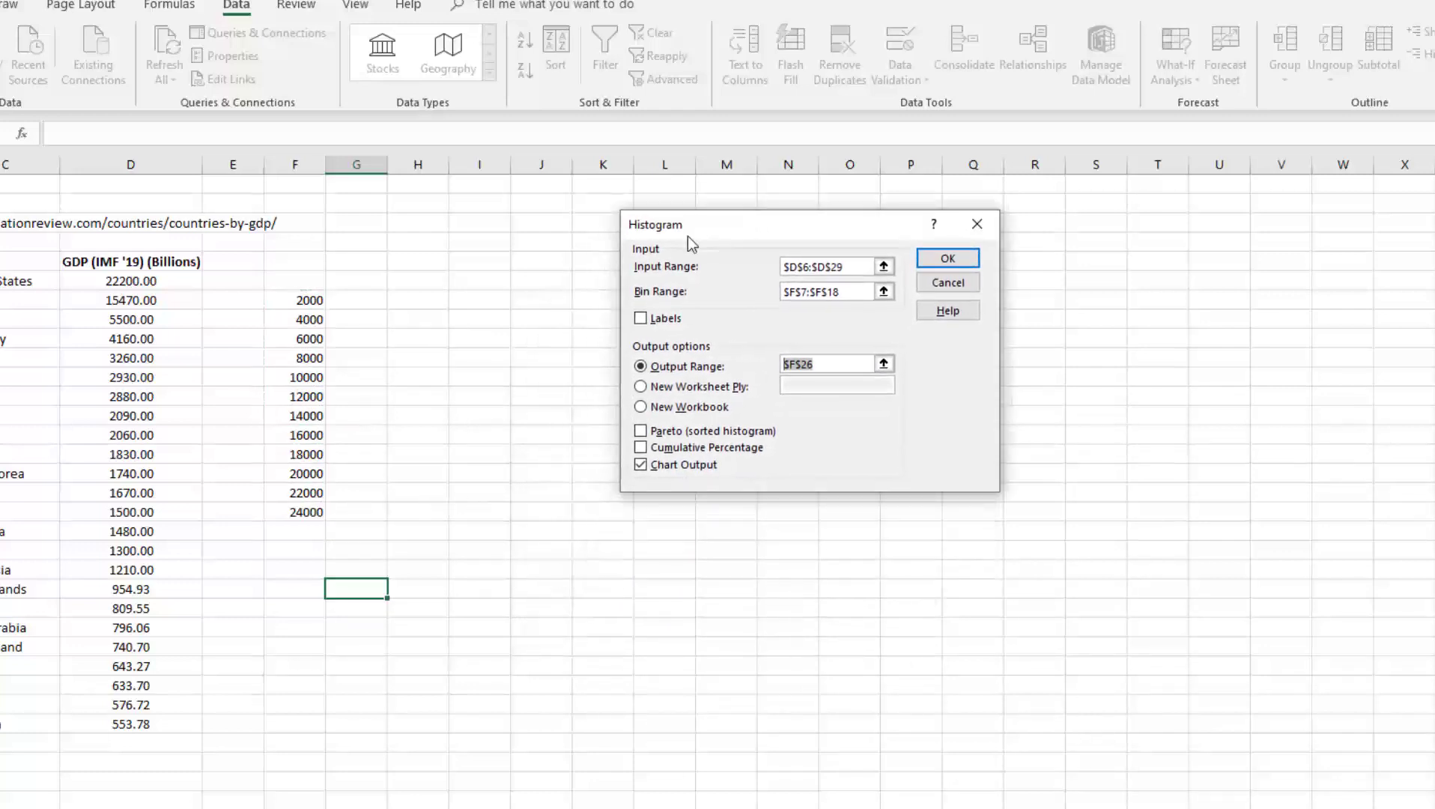
click(414, 299)
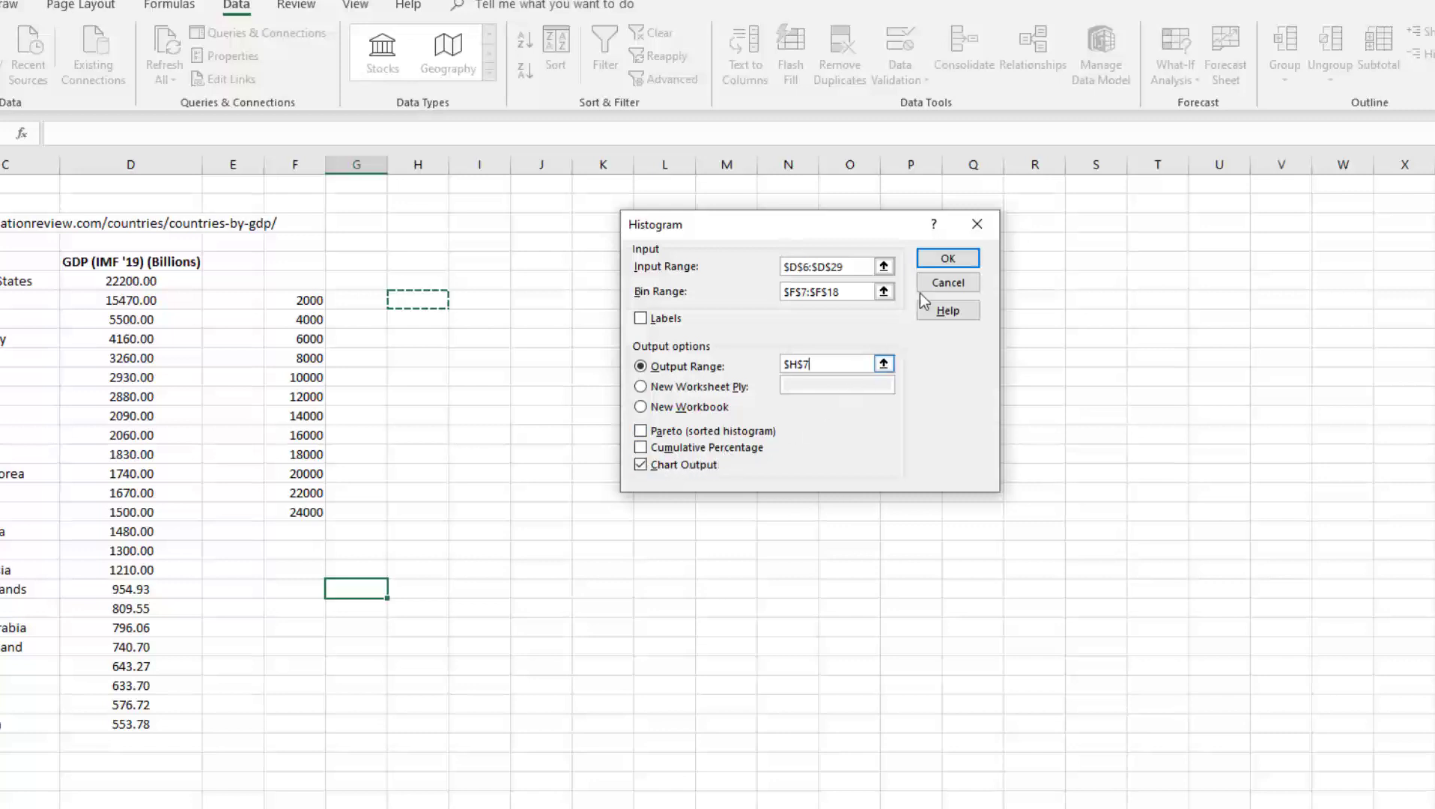
click(959, 261)
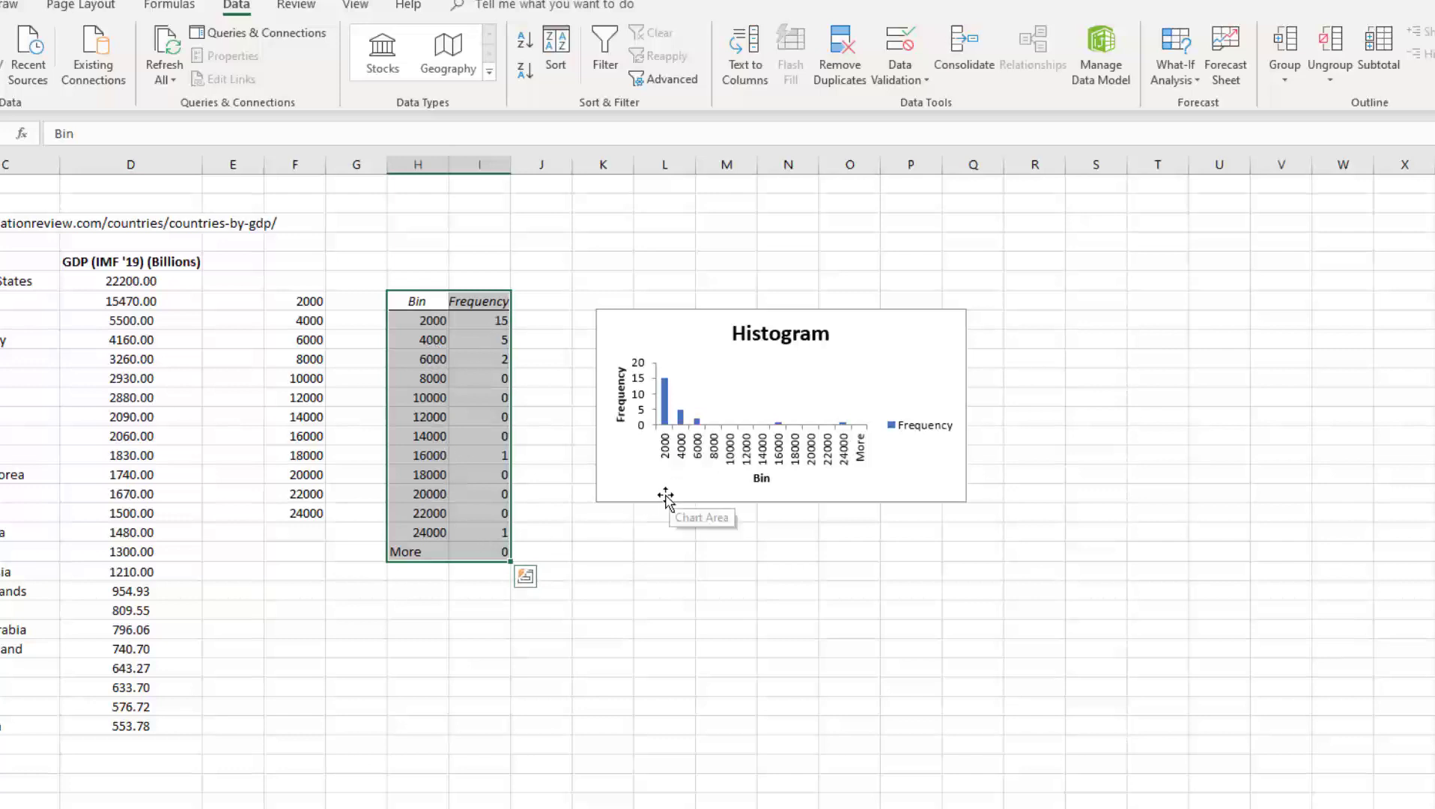
Make the histogram chart taller and set the gap width of its Frequency bars to 0%.
click(755, 509)
drag(781, 502, 781, 565)
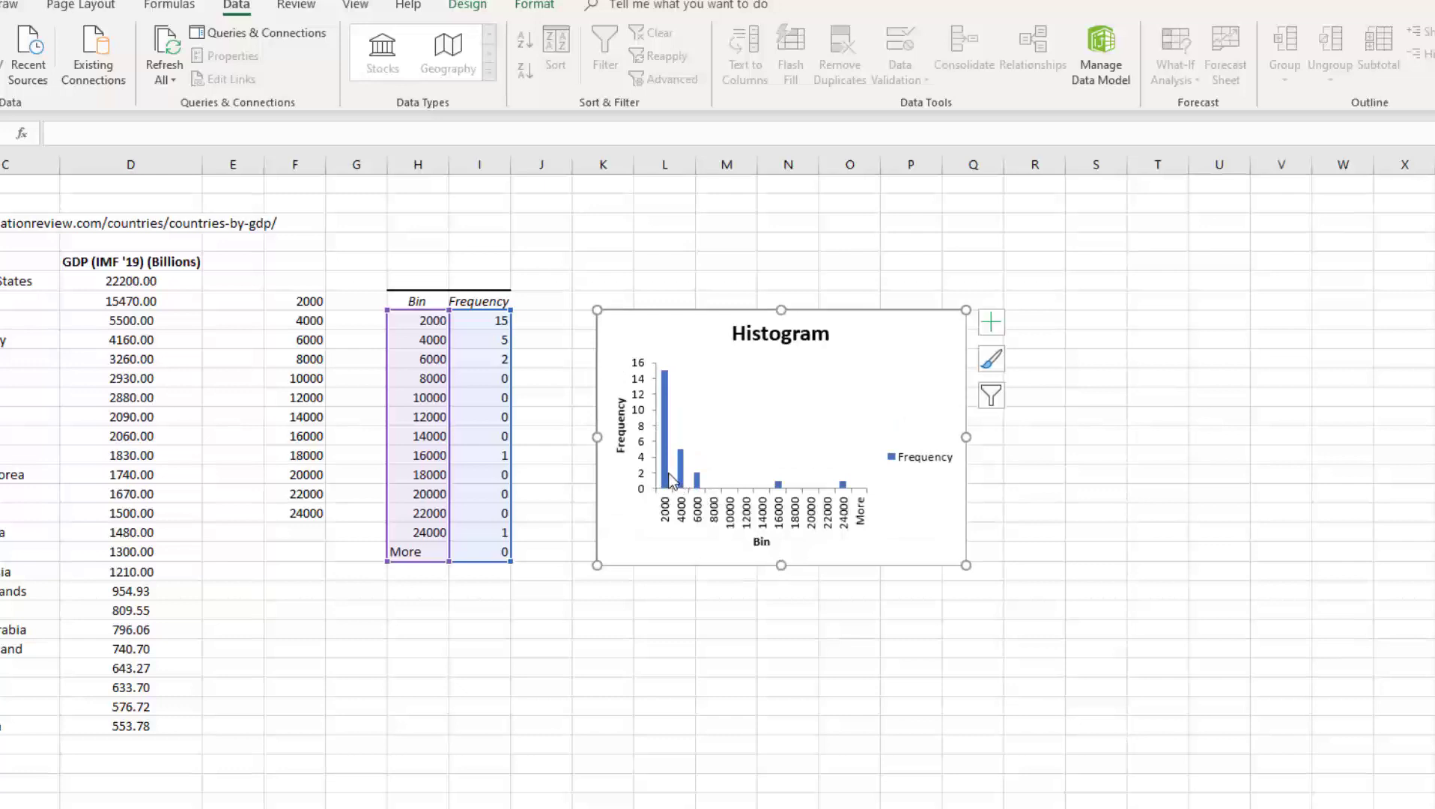
mouse_move(666, 481)
click(679, 475)
click(991, 323)
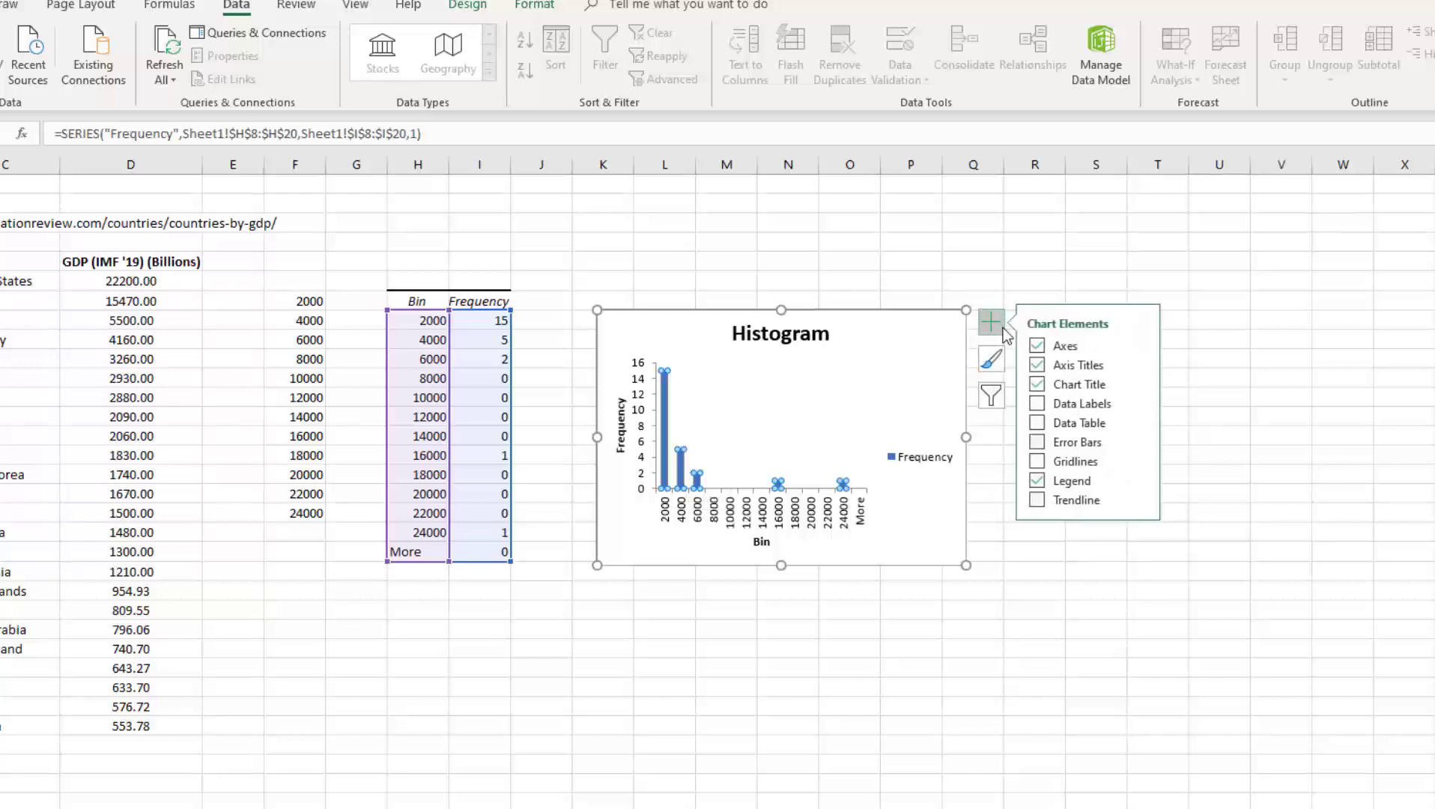
double_click(667, 464)
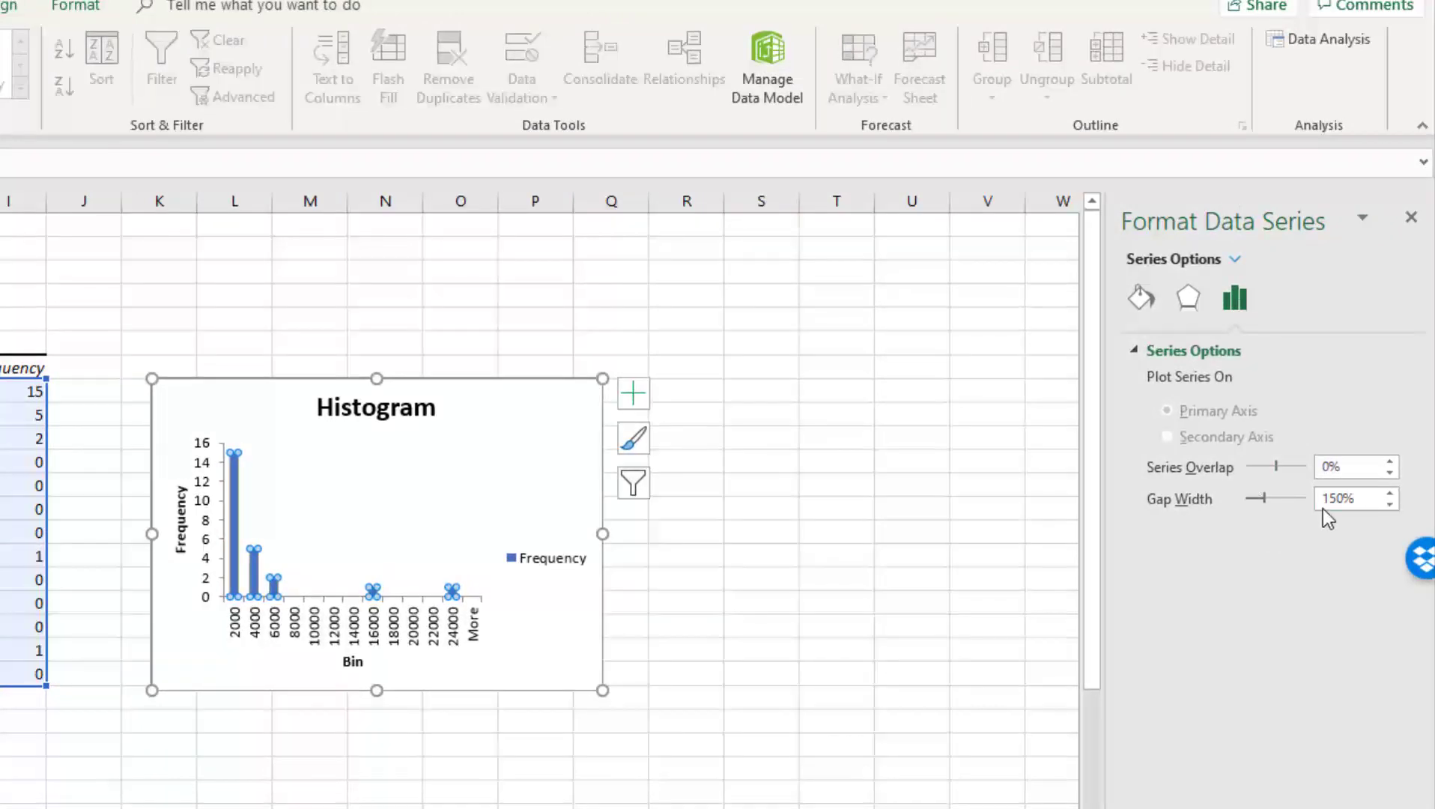
drag(1264, 501, 1247, 499)
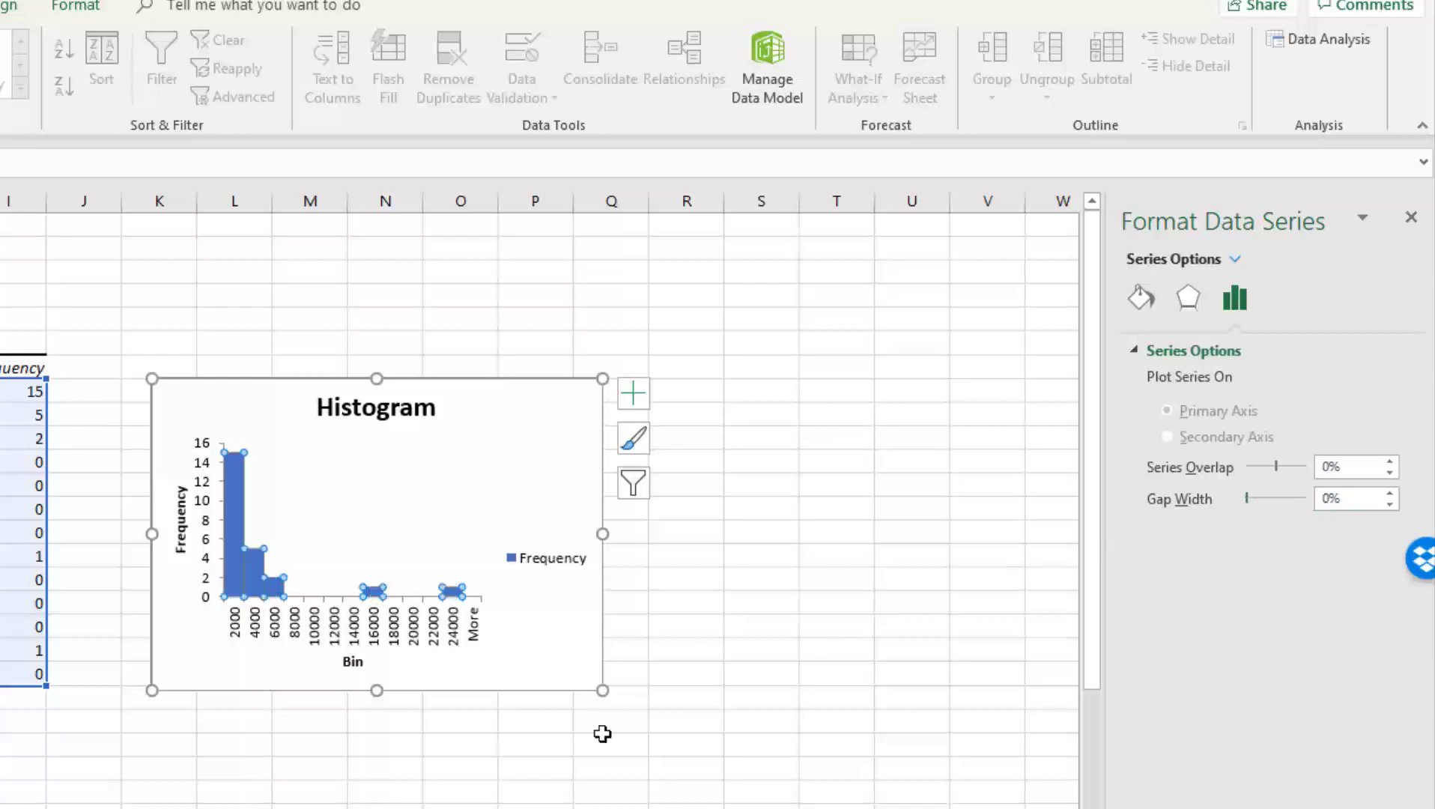
Delete the Frequency legend from the histogram and shift the chart slightly up and to the left.
click(532, 747)
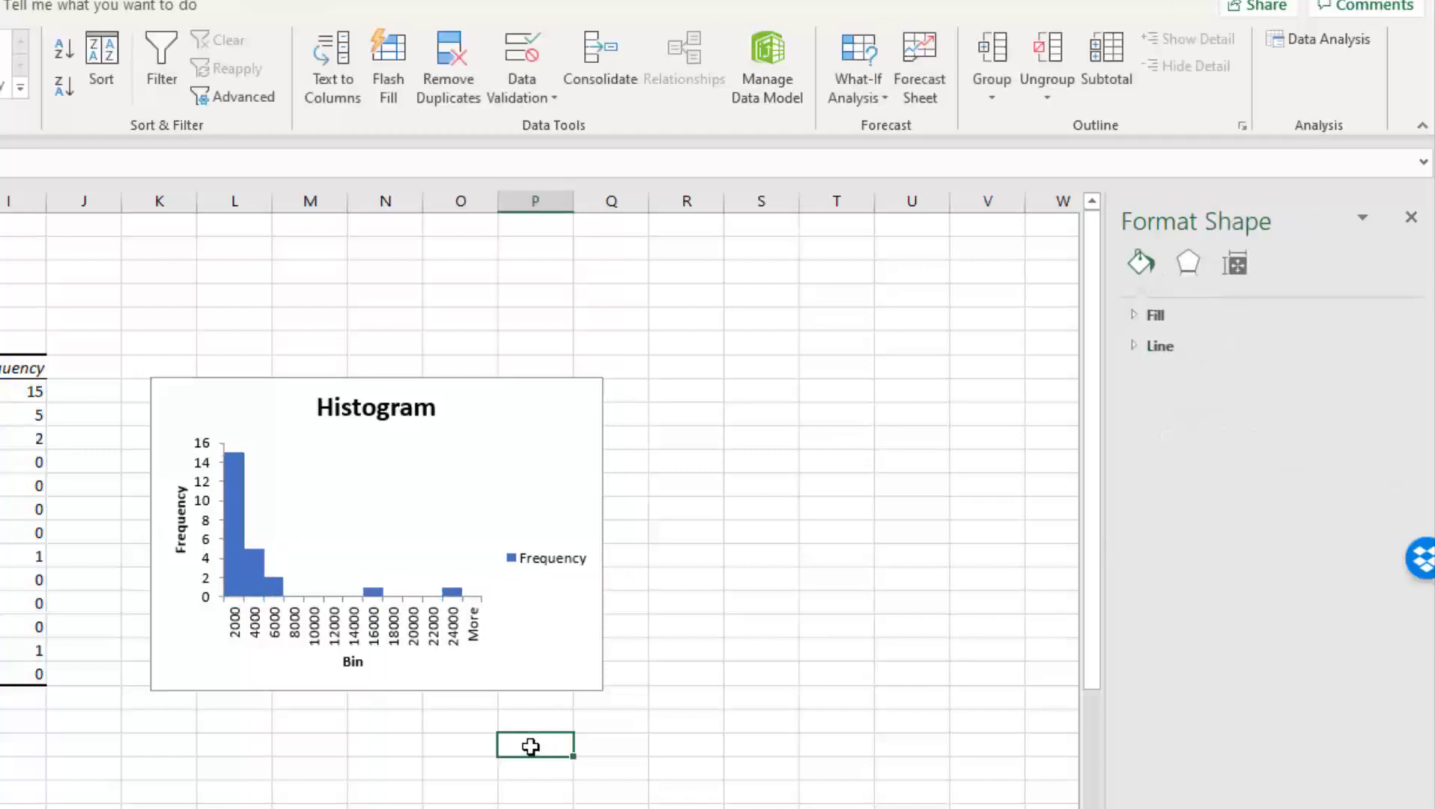
click(547, 567)
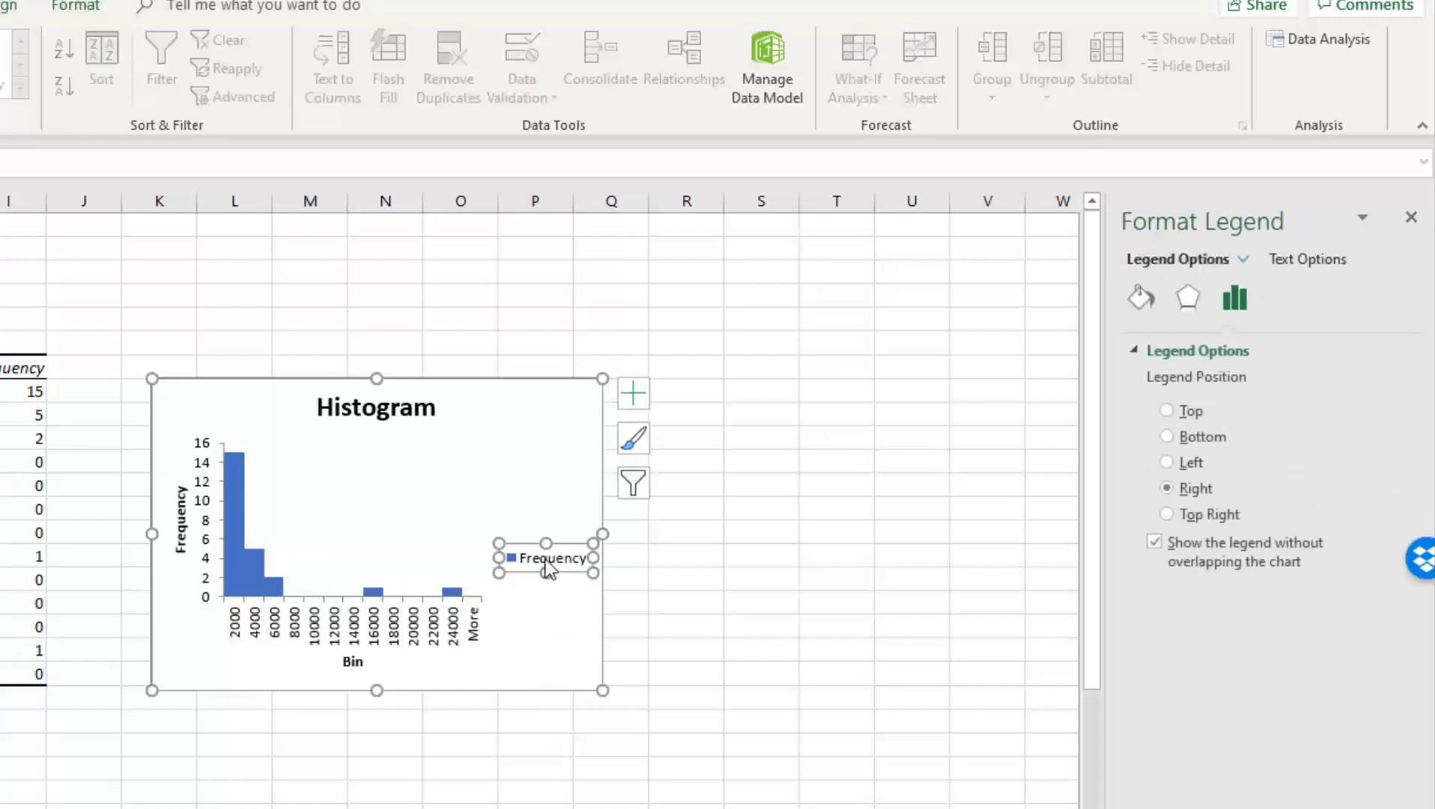
key(Delete)
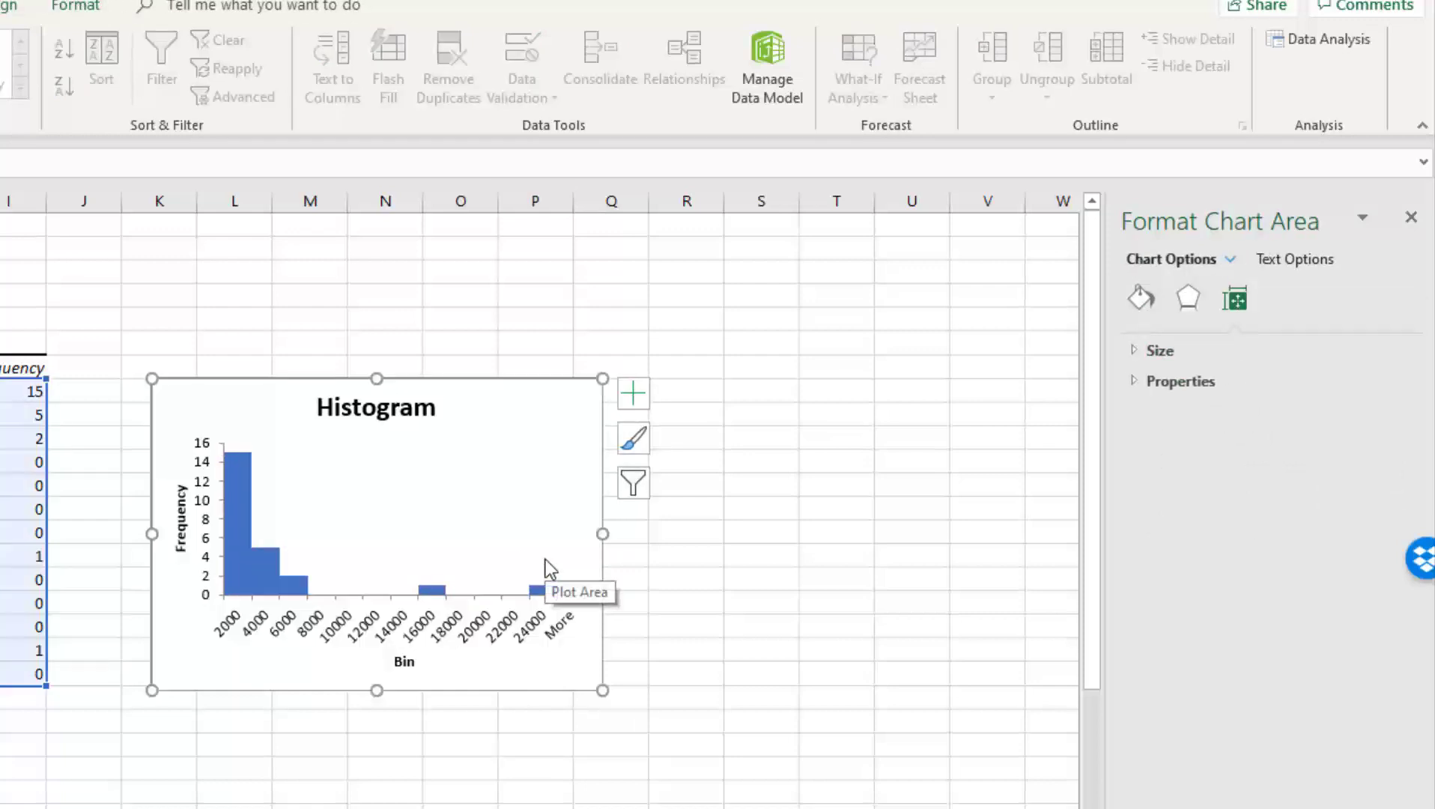
drag(278, 378, 260, 353)
click(233, 756)
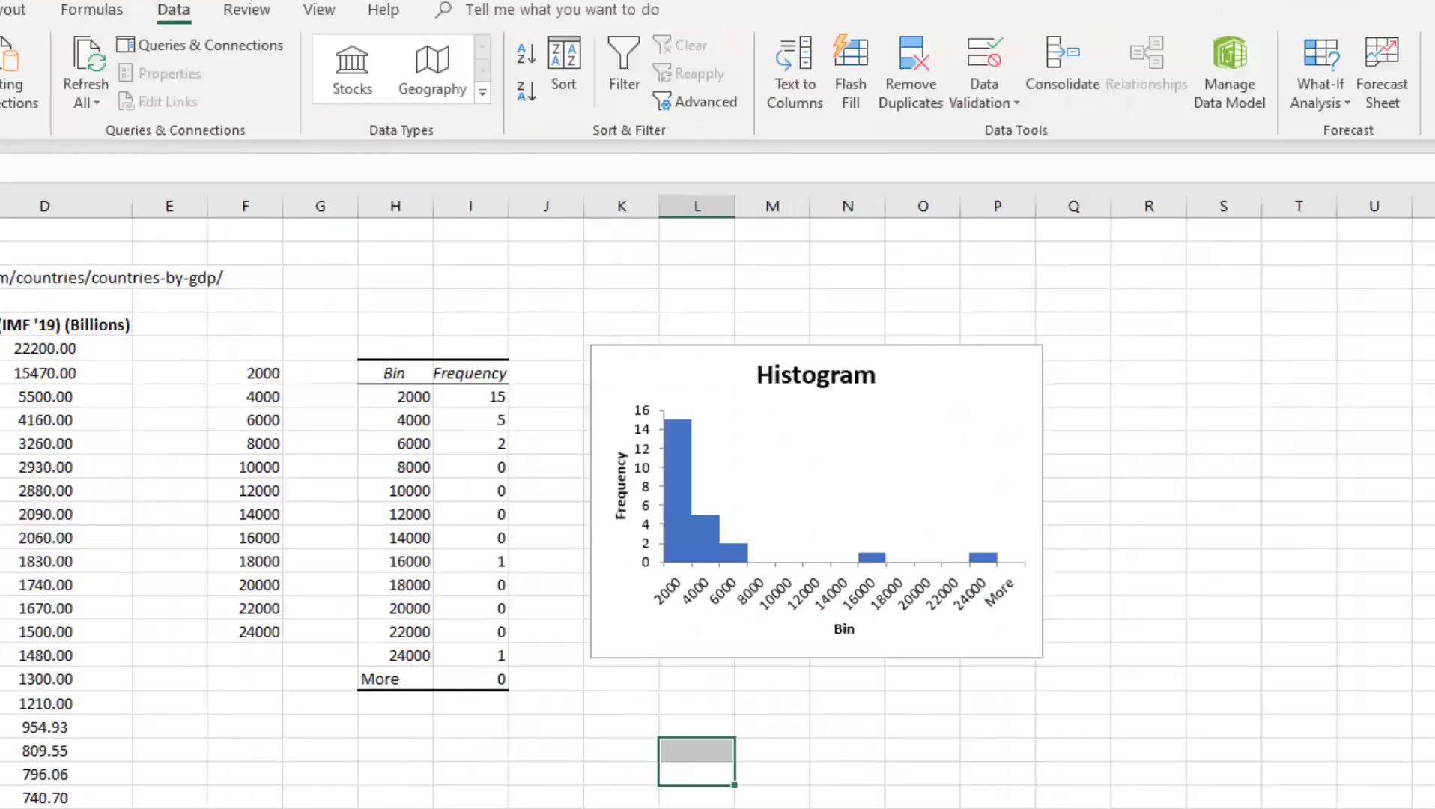
Insert a built-in Histogram statistical chart from the GDP values in D6:D29 and place it directly below the first histogram.
drag(251, 352, 420, 806)
click(421, 371)
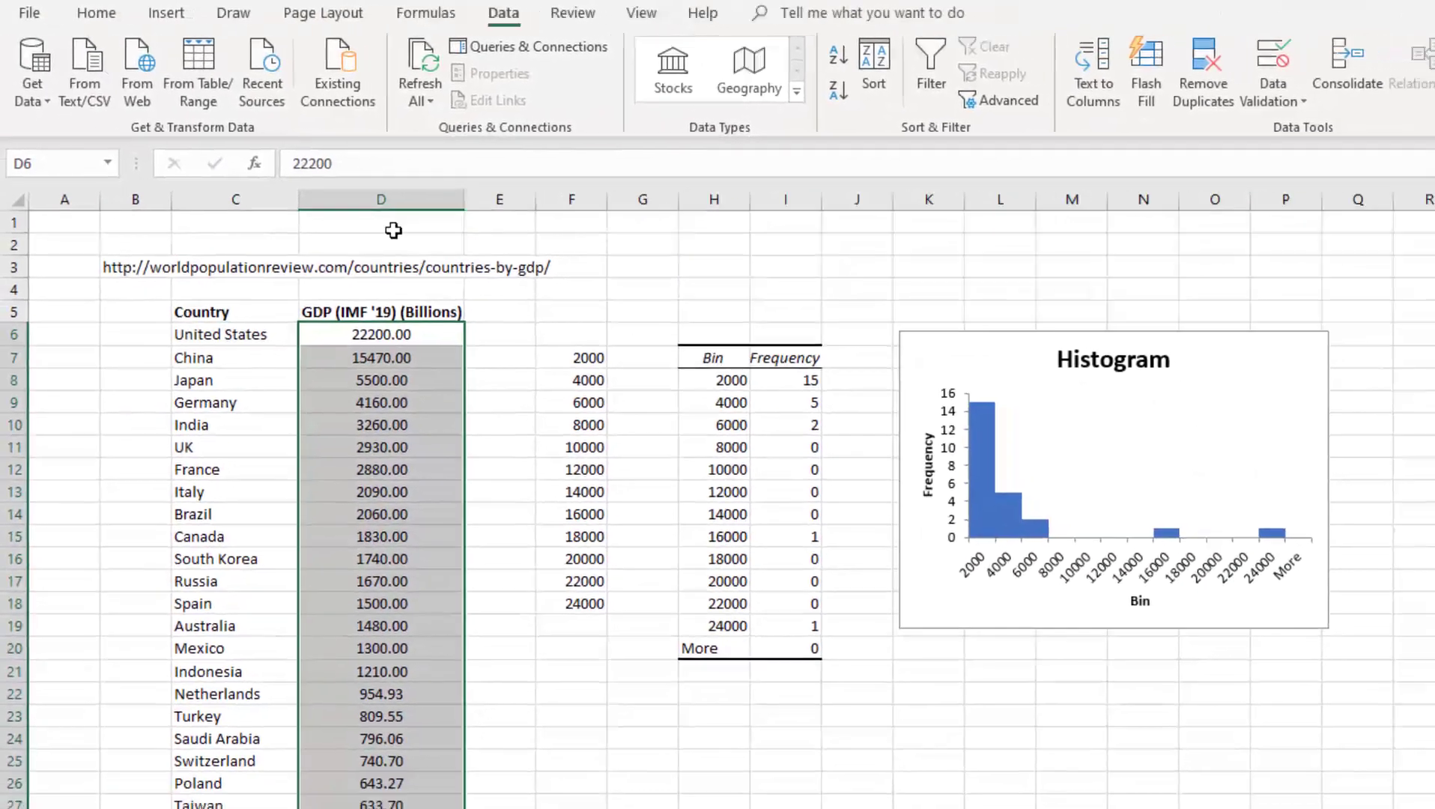
click(175, 13)
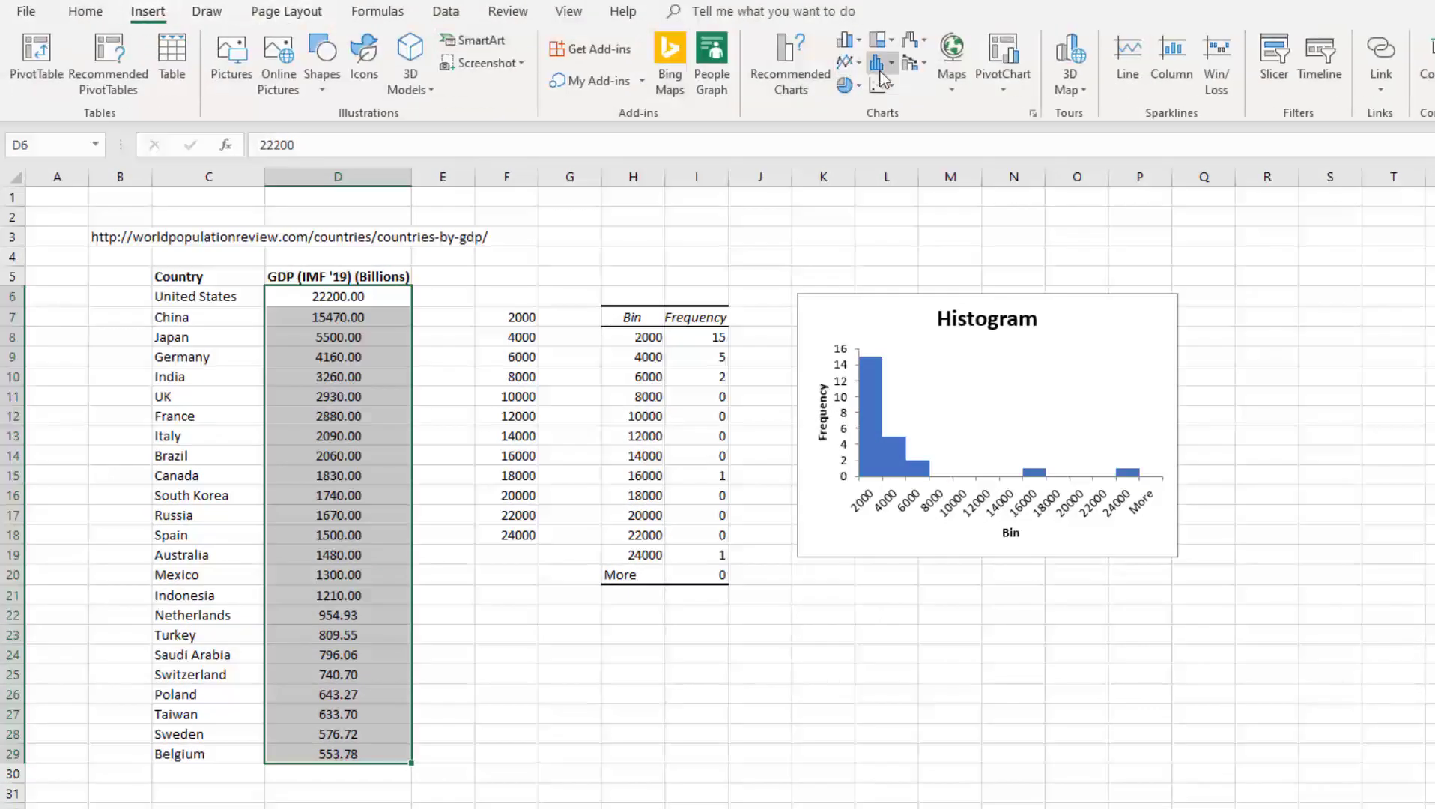
click(890, 66)
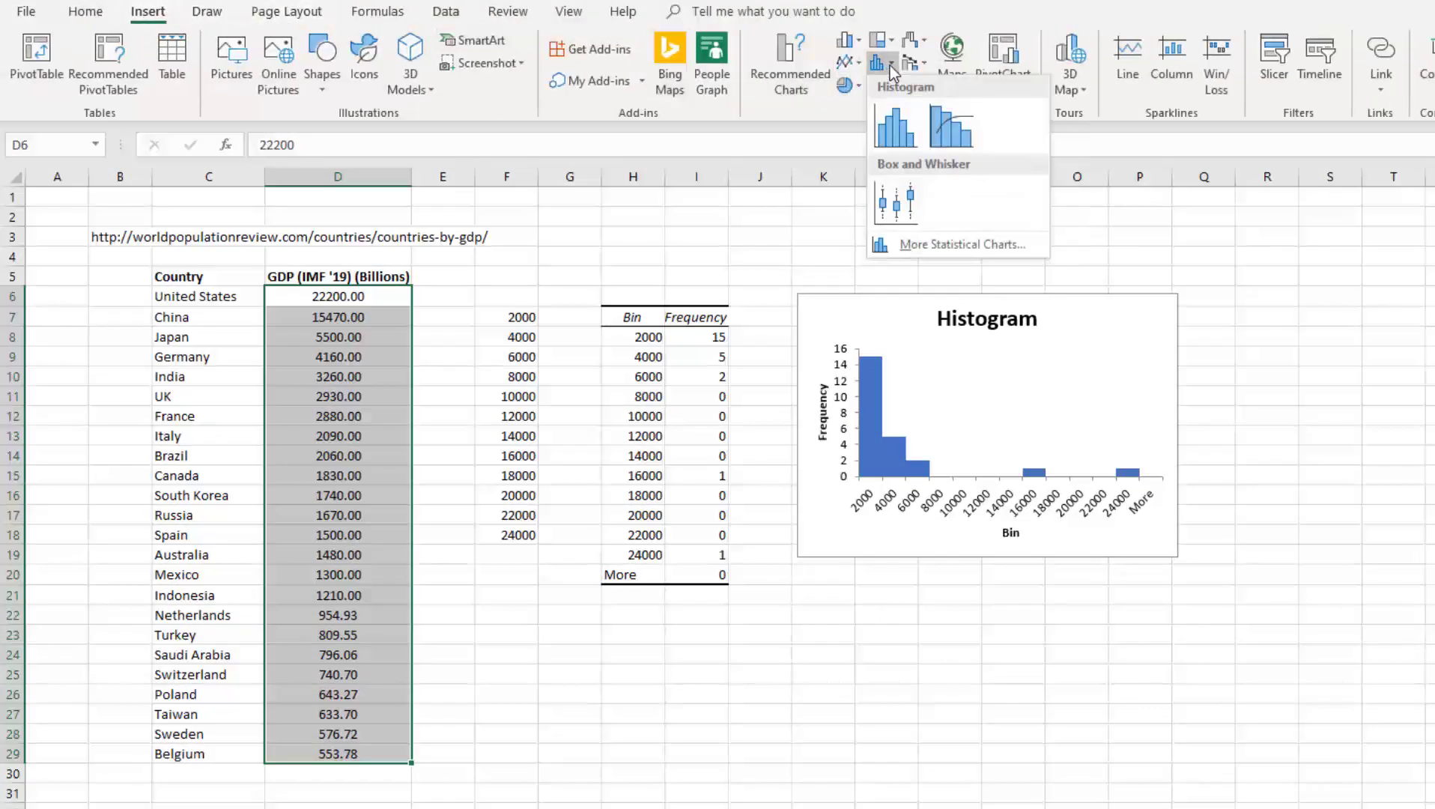
click(886, 133)
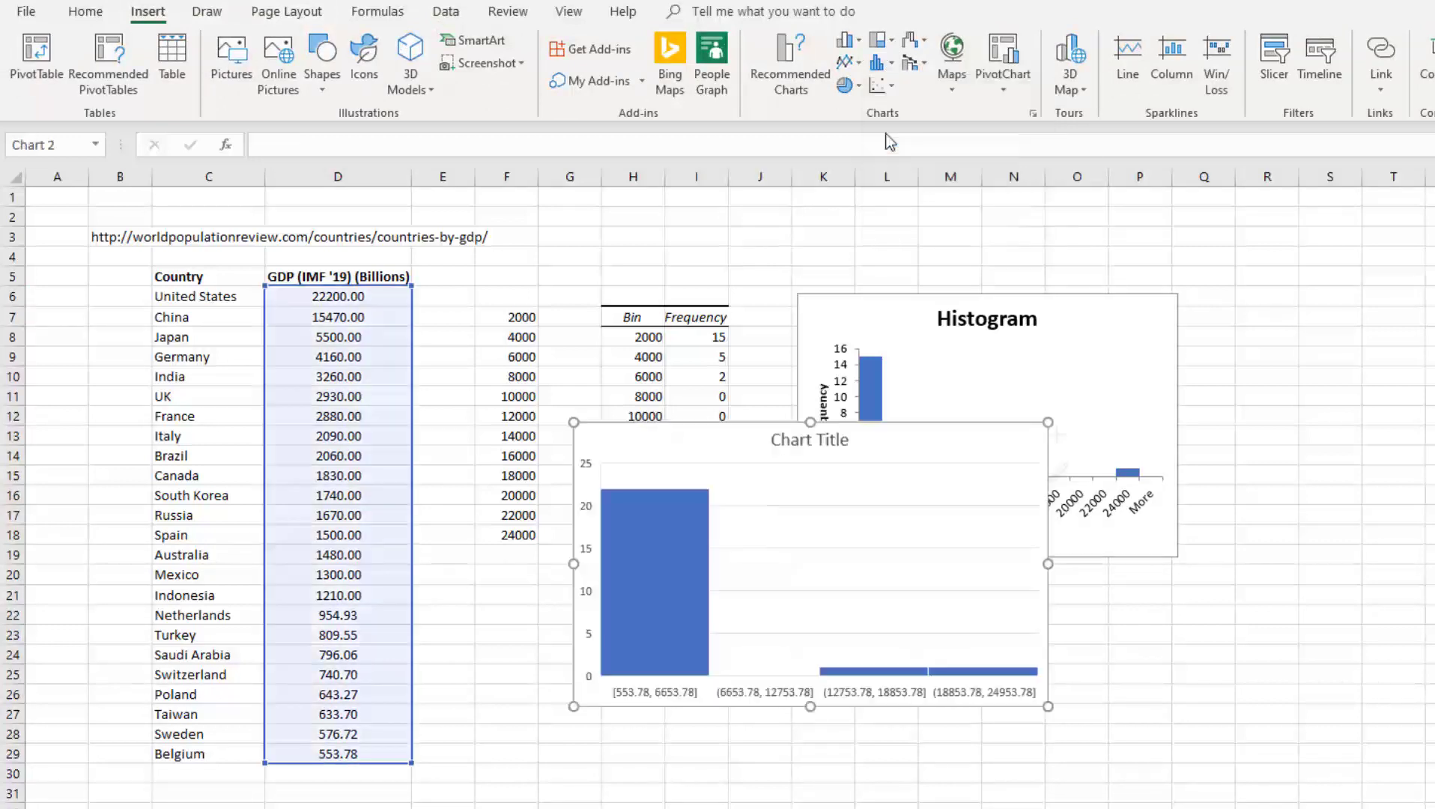
drag(748, 427, 975, 572)
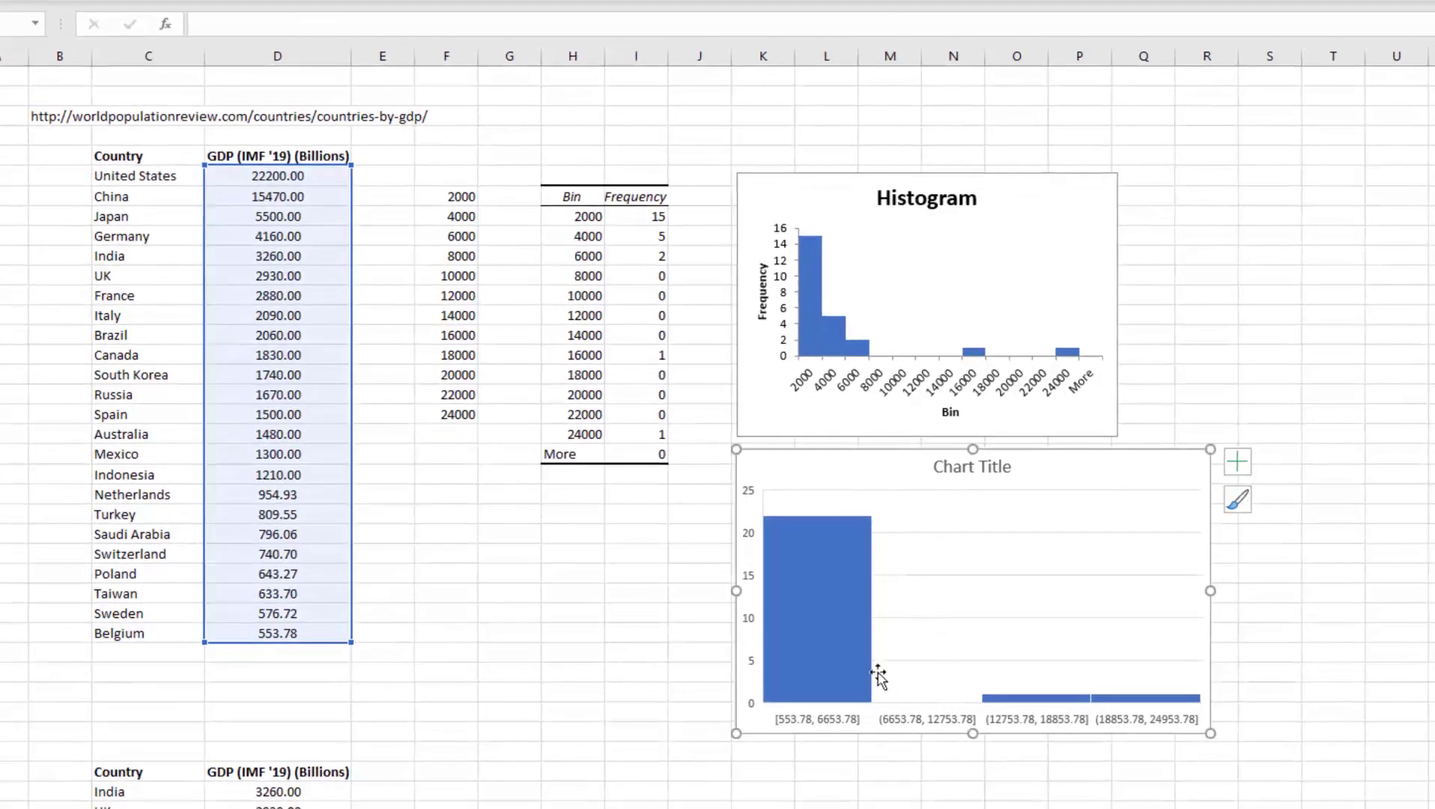
Move the Analysis ToolPak histogram higher on the sheet and bring the built-in histogram up directly below it.
mouse_move(1108, 705)
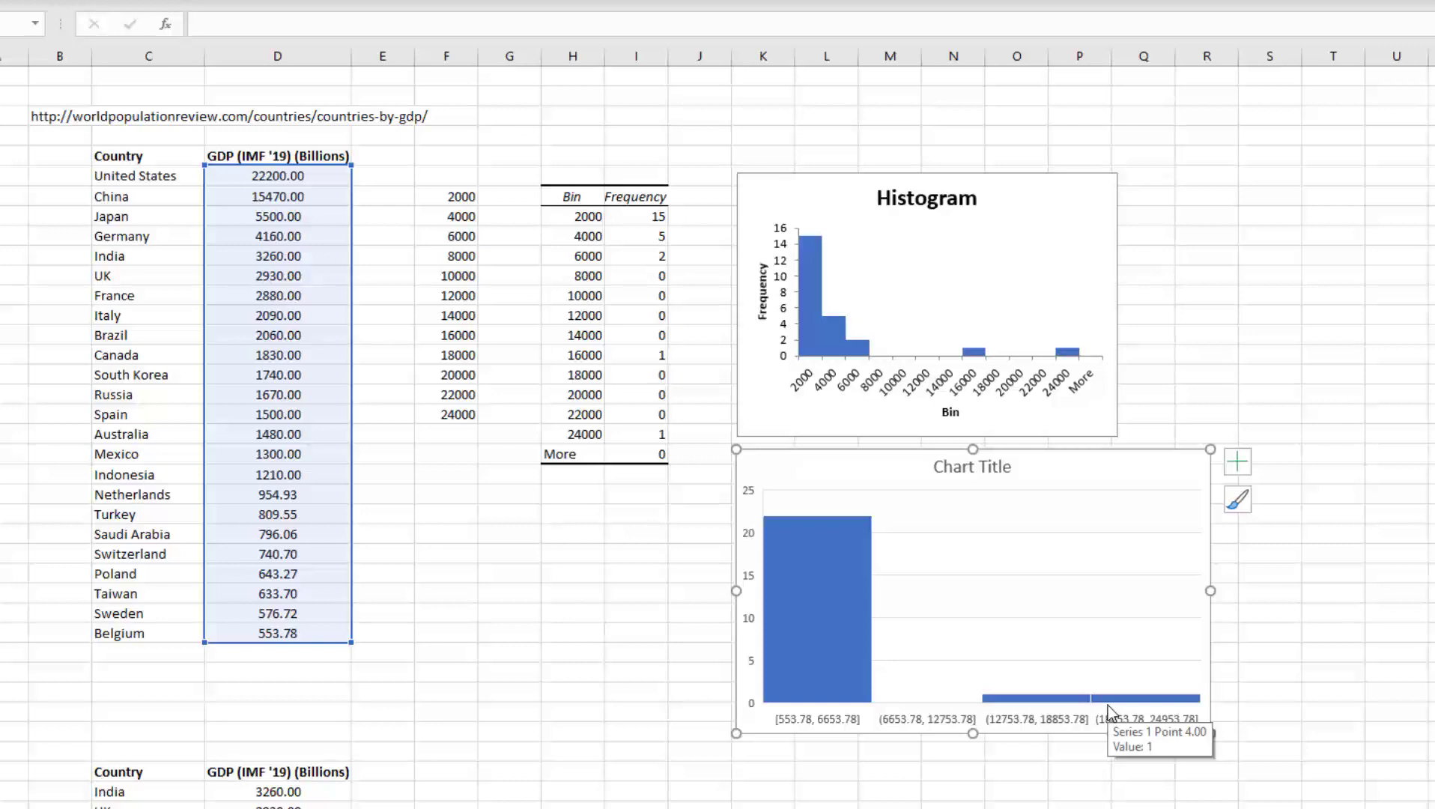
drag(1003, 177, 989, 77)
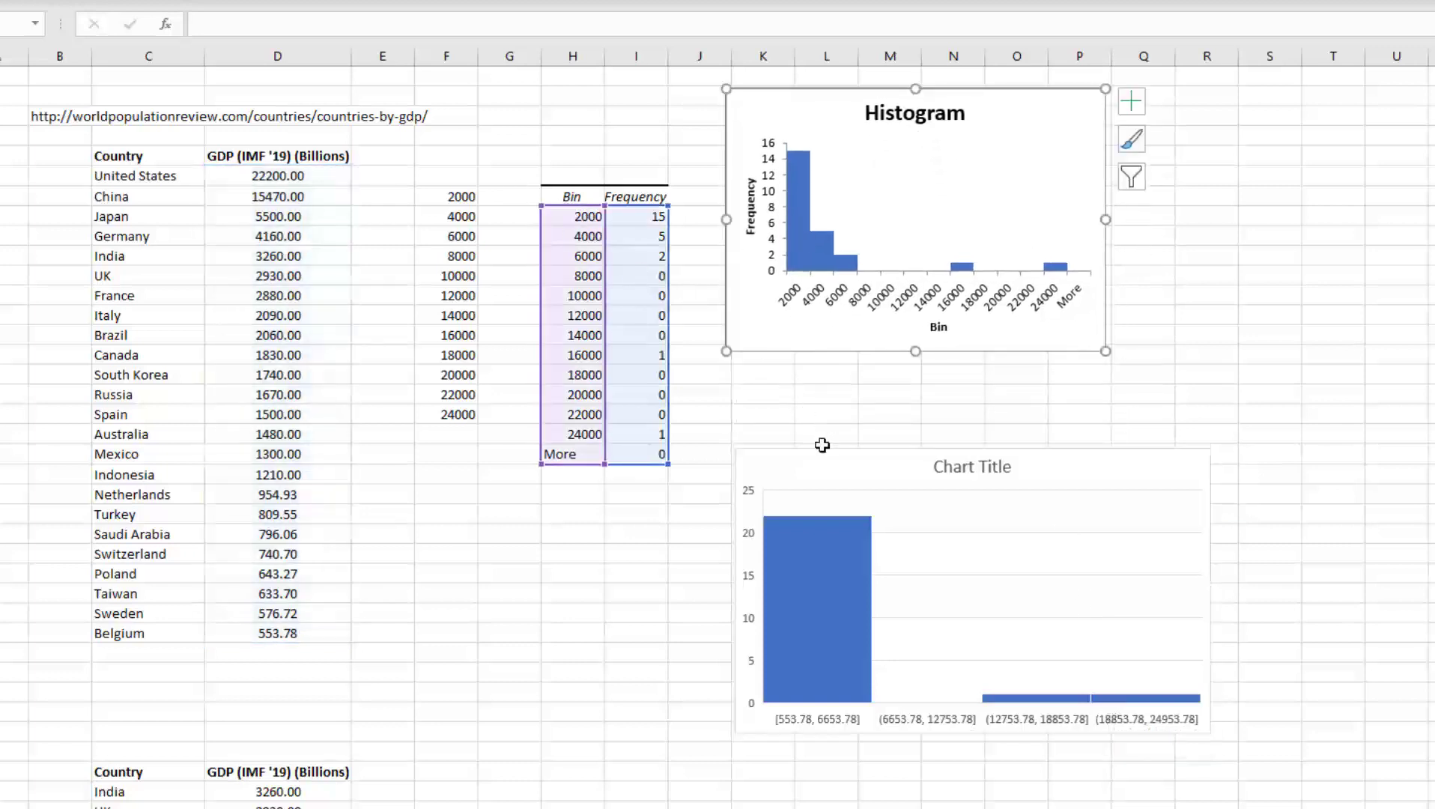
drag(821, 446, 810, 375)
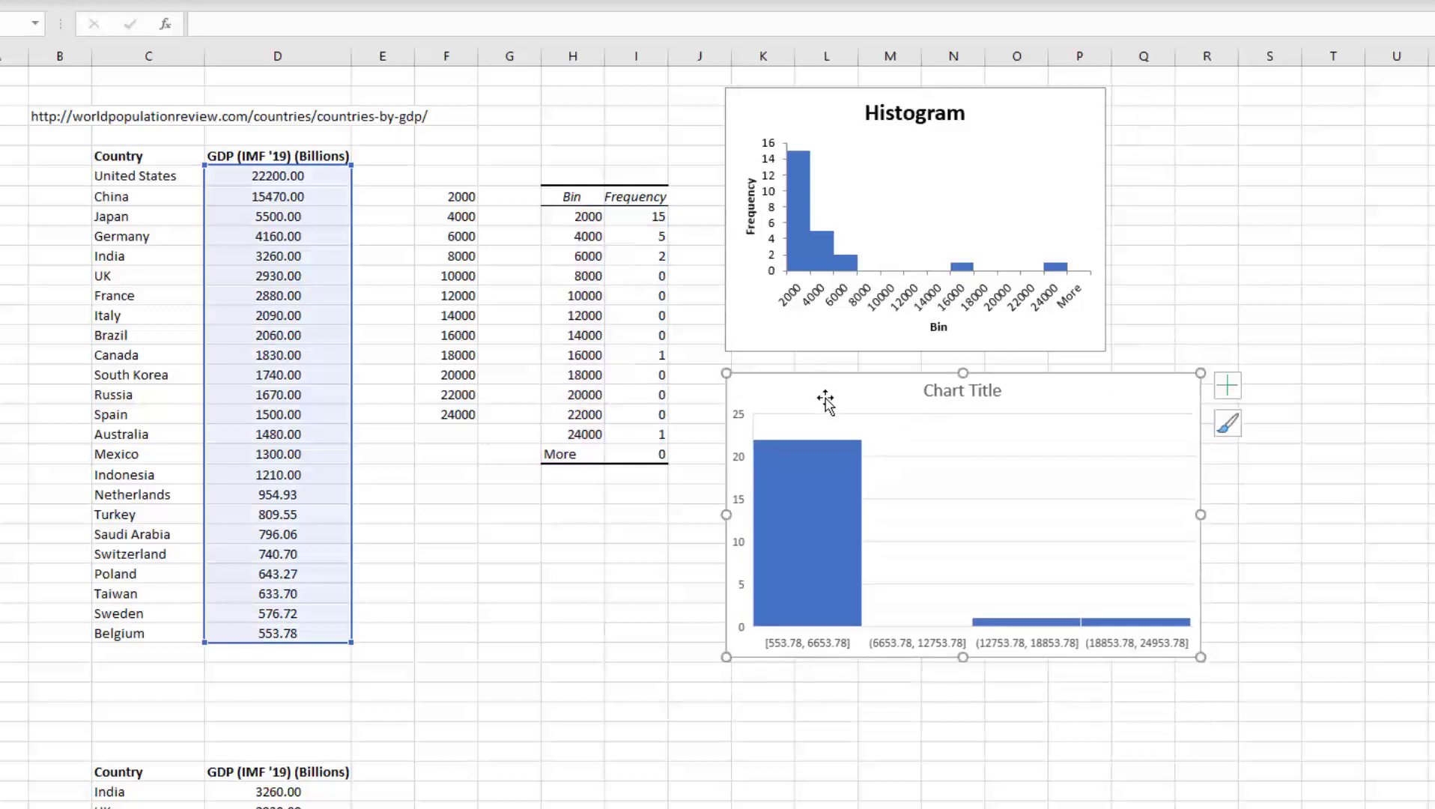
Set the bin width of the built-in histogram's horizontal axis to 2000.
click(911, 649)
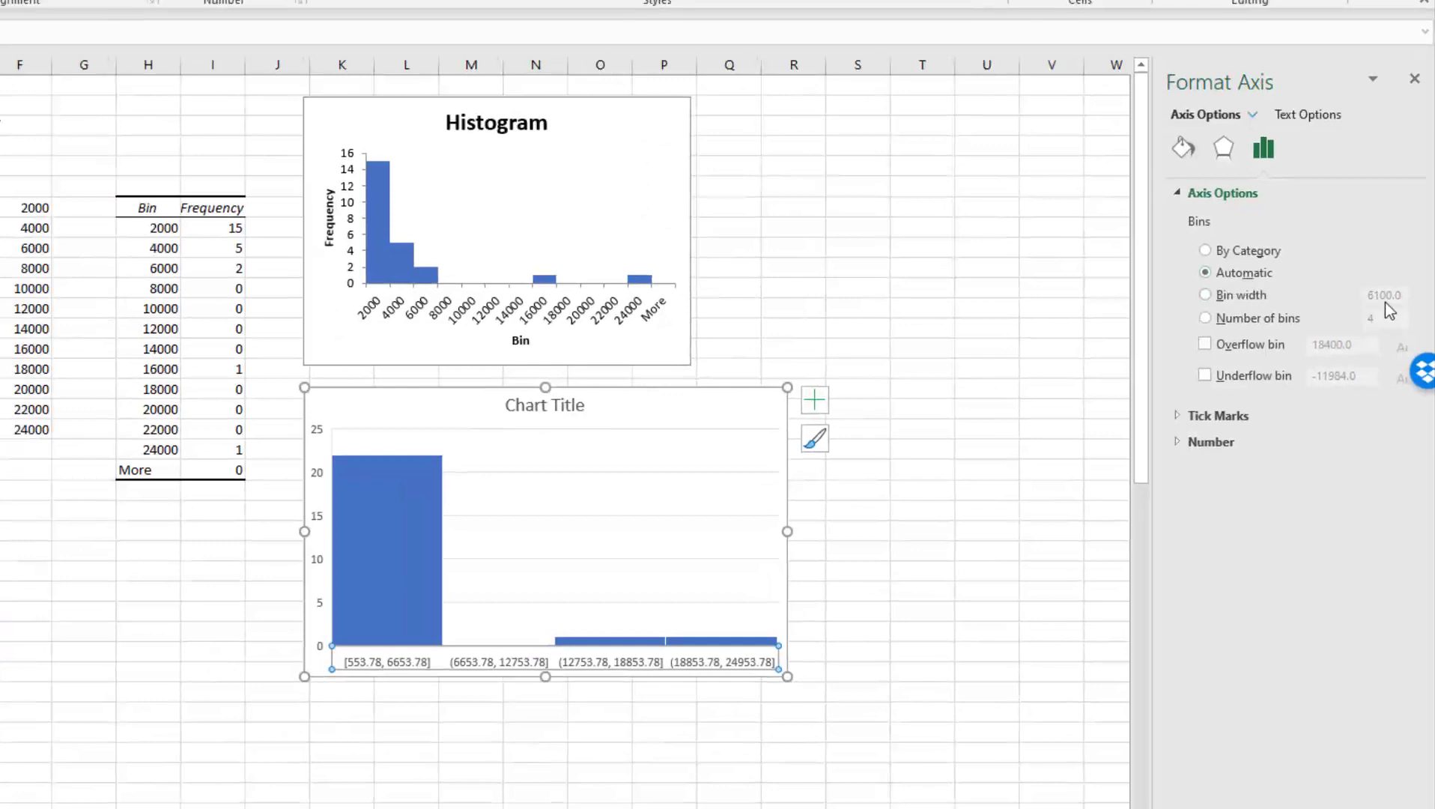
click(1206, 298)
drag(1401, 299, 1354, 300)
text(2000)
key(Return)
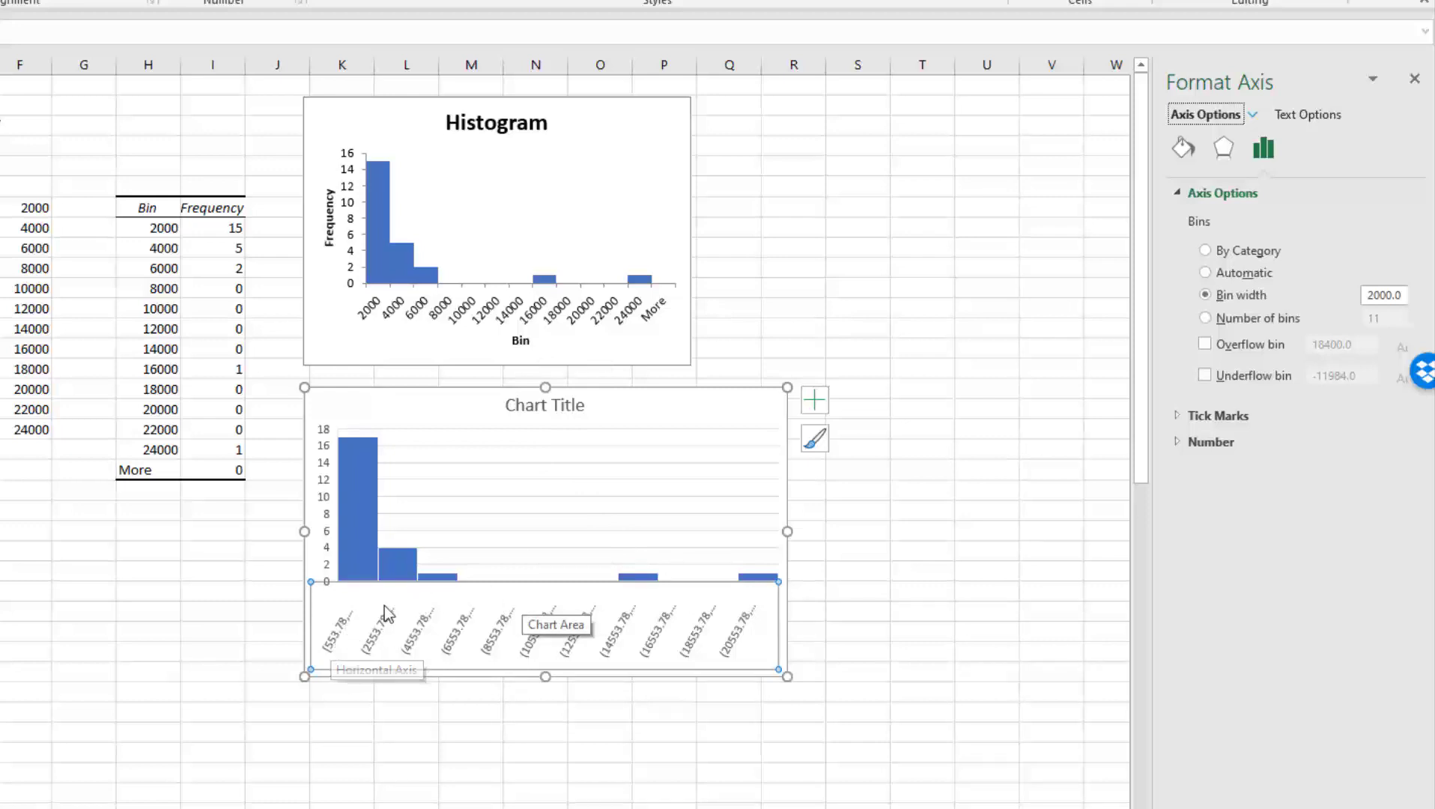
Make the built-in histogram taller so its bin labels fit, and turn on its data labels.
drag(547, 674, 553, 751)
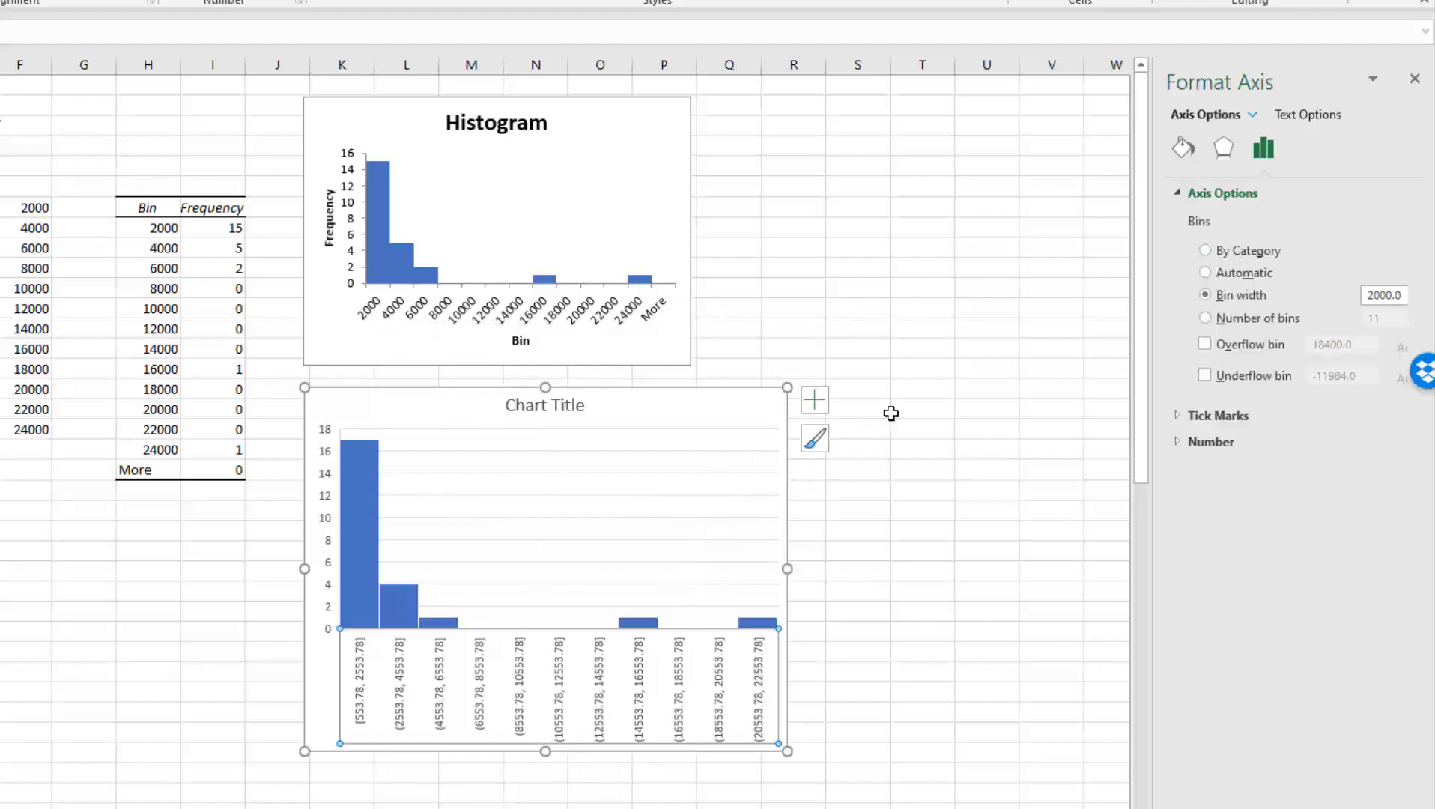
click(815, 400)
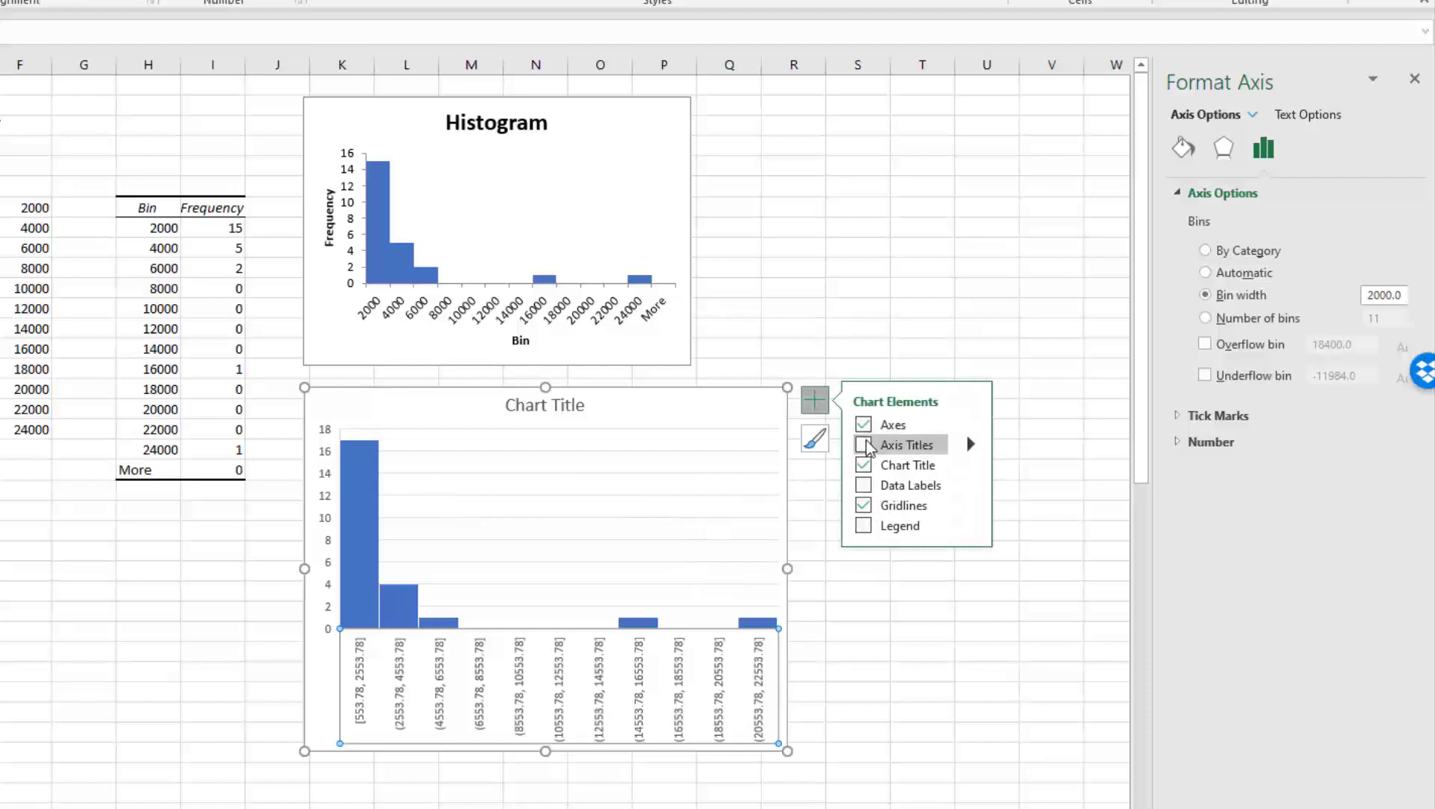
click(865, 487)
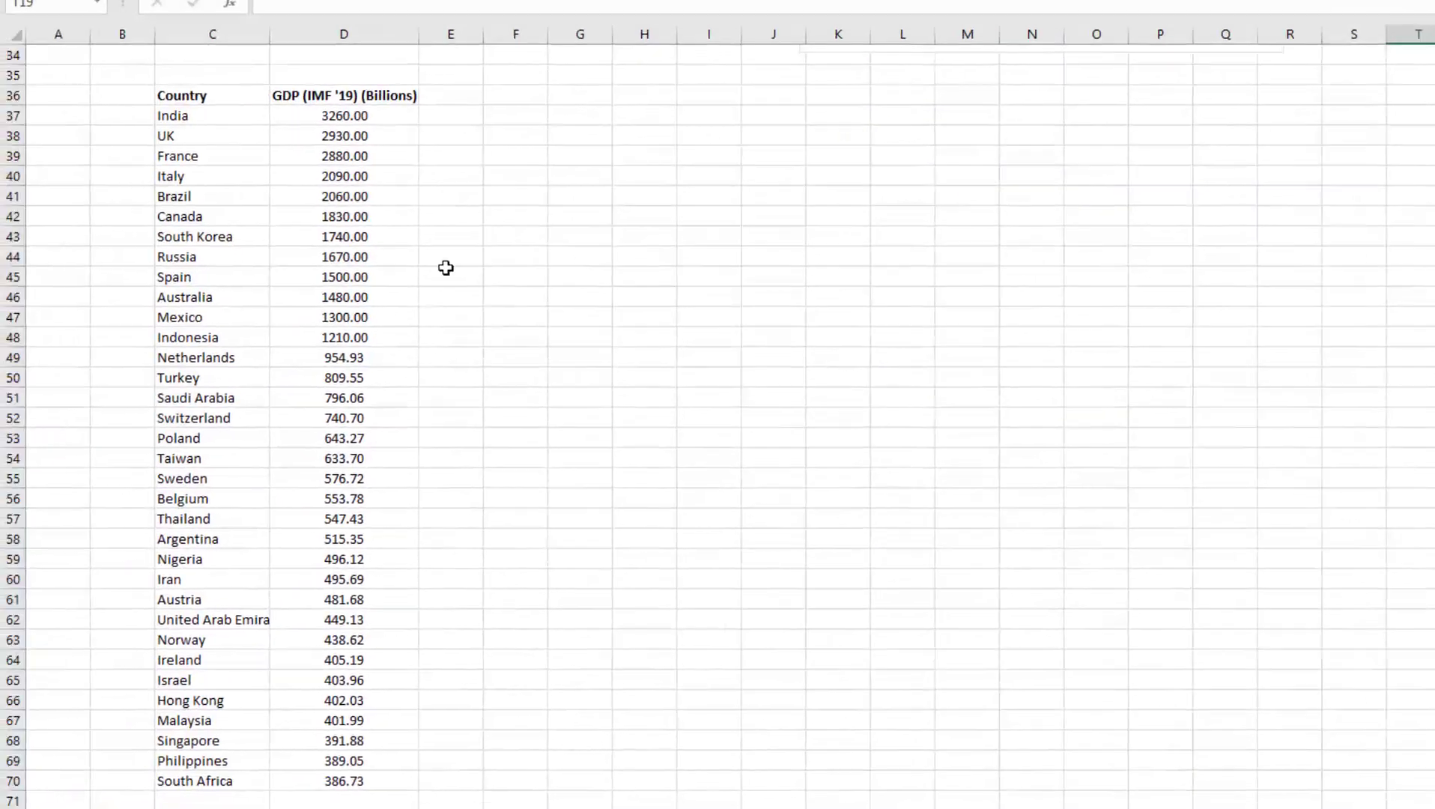
Insert a built-in Histogram chart from the second table's GDP values in D37:D70 and move it up beside the data.
drag(329, 116, 324, 783)
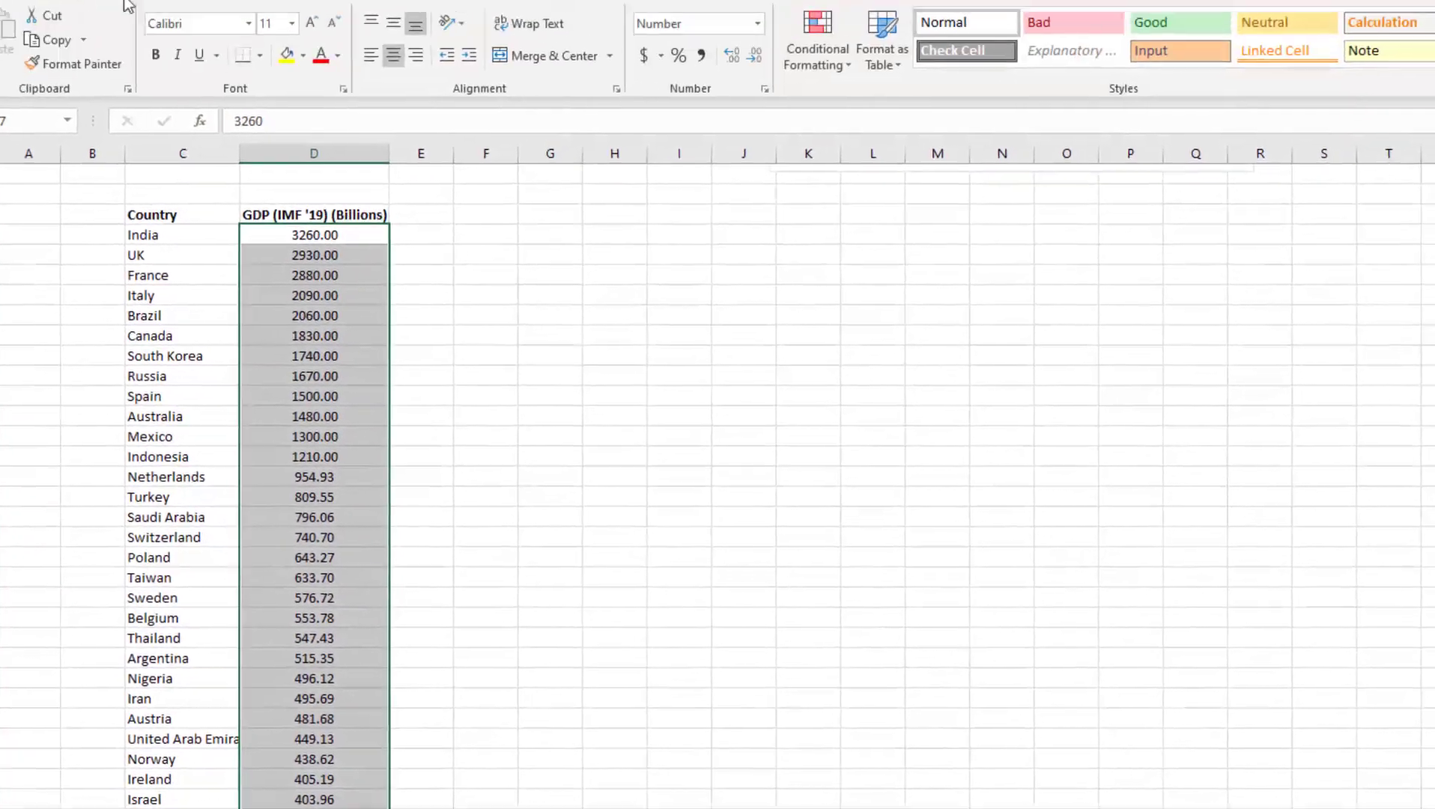
click(114, 21)
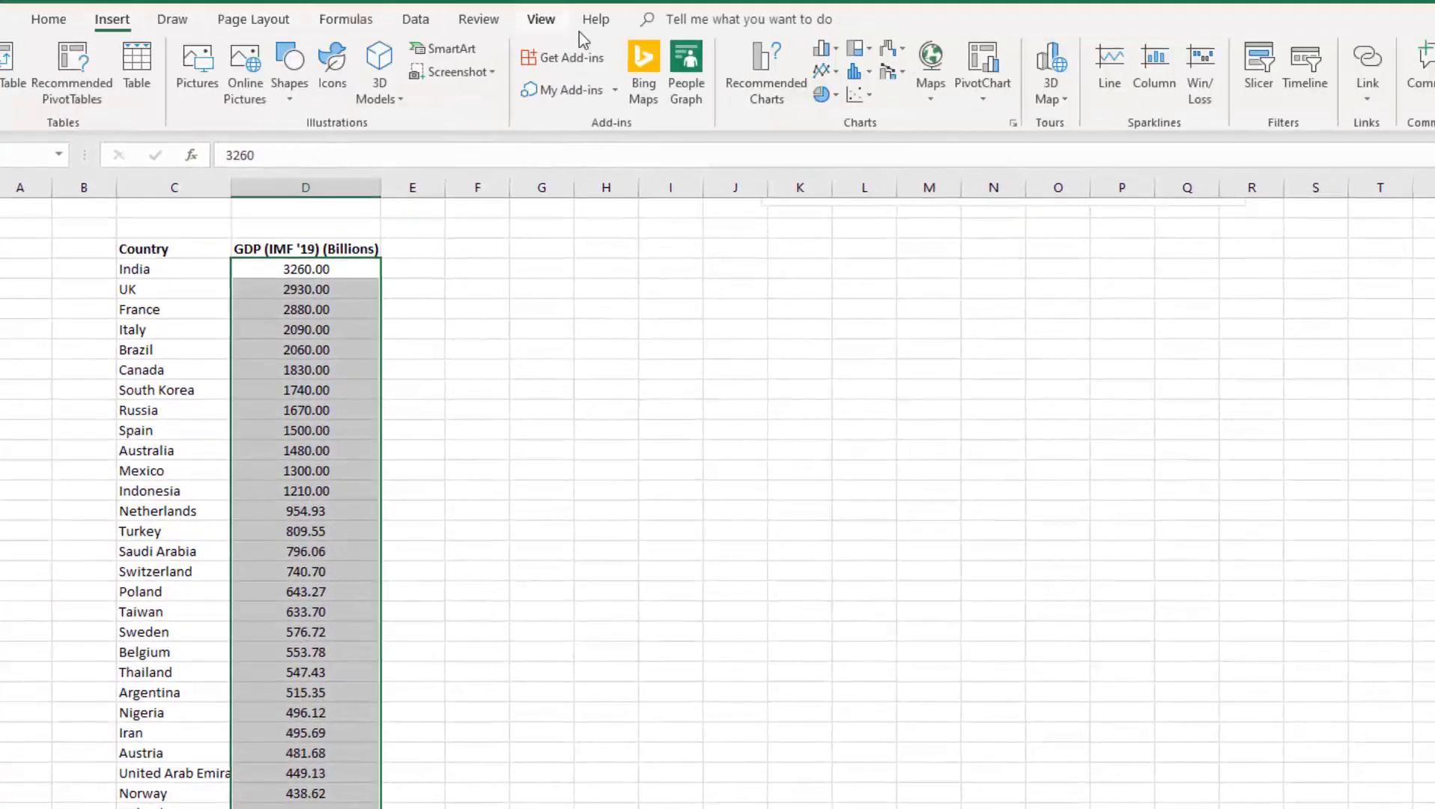
click(871, 74)
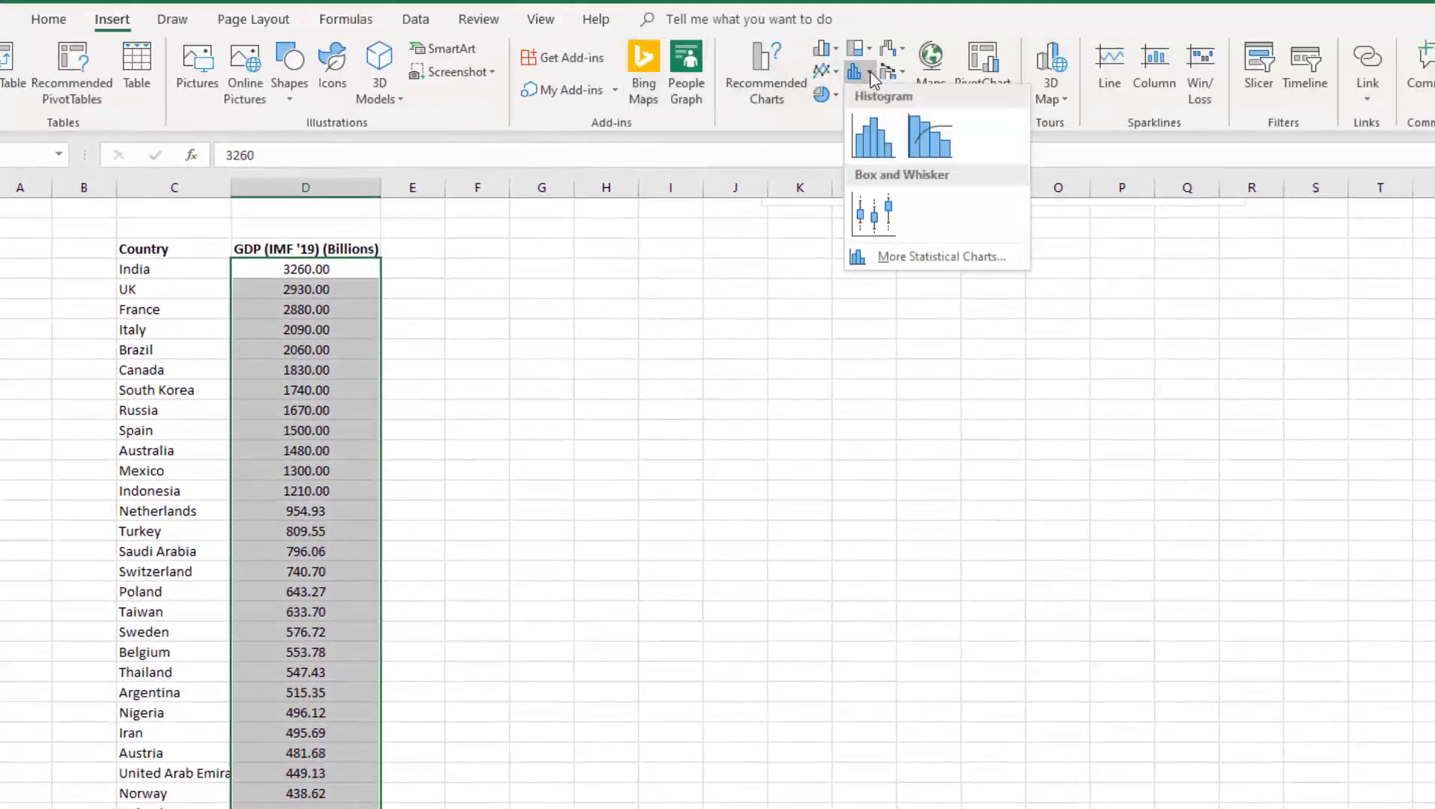
click(872, 137)
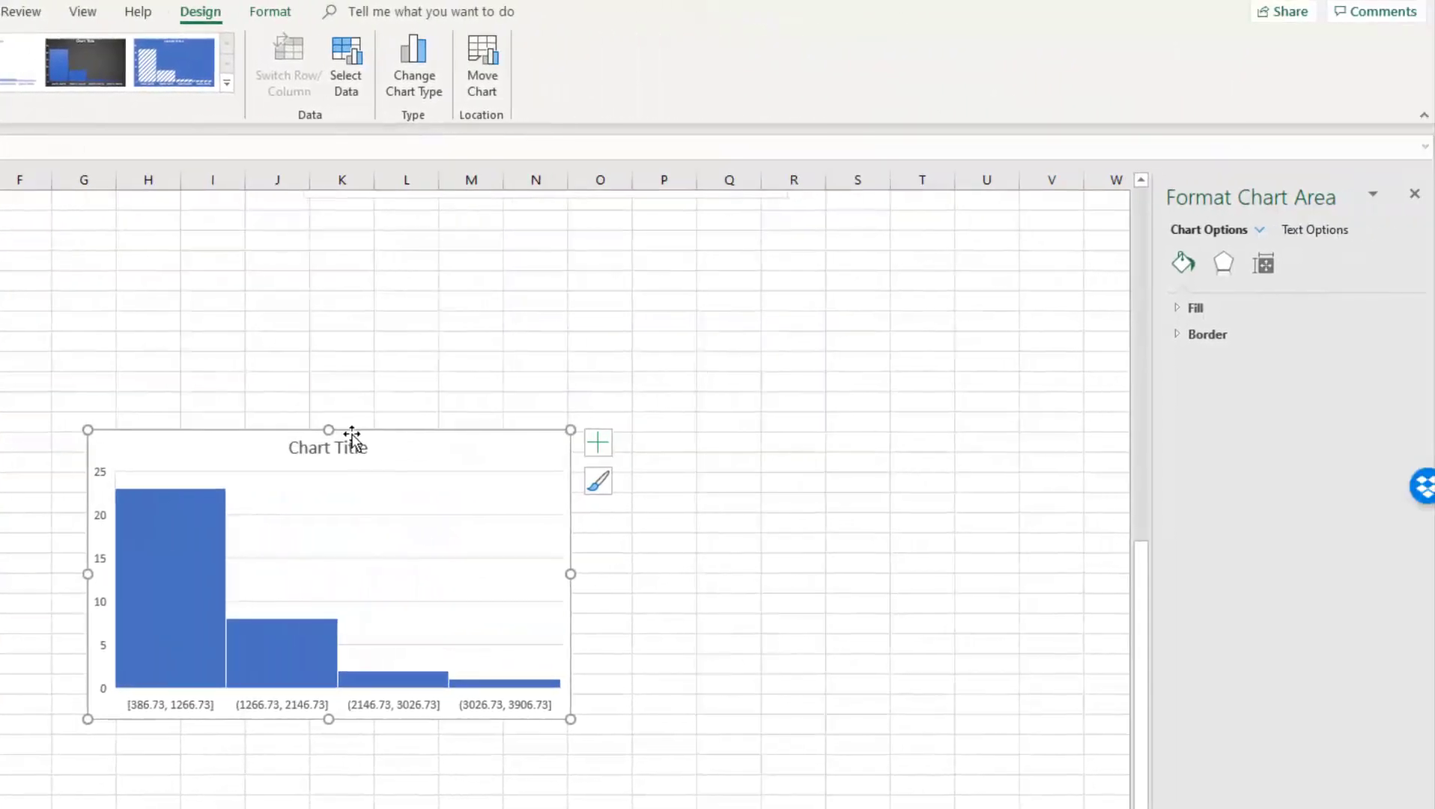
drag(498, 438, 492, 253)
drag(347, 251, 347, 251)
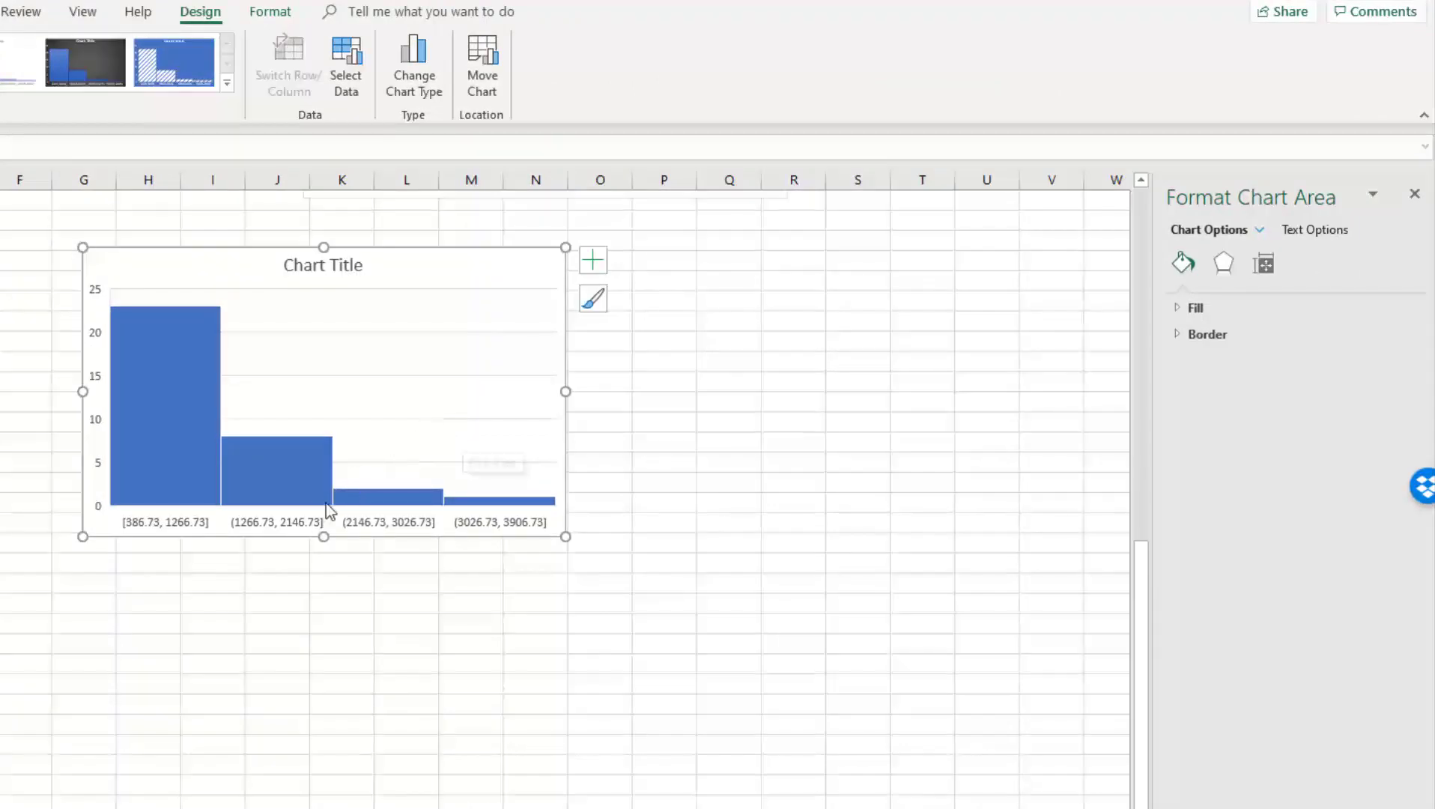
Set the new histogram's horizontal axis bin width to 500 and enlarge the chart to span roughly columns H to S.
click(301, 520)
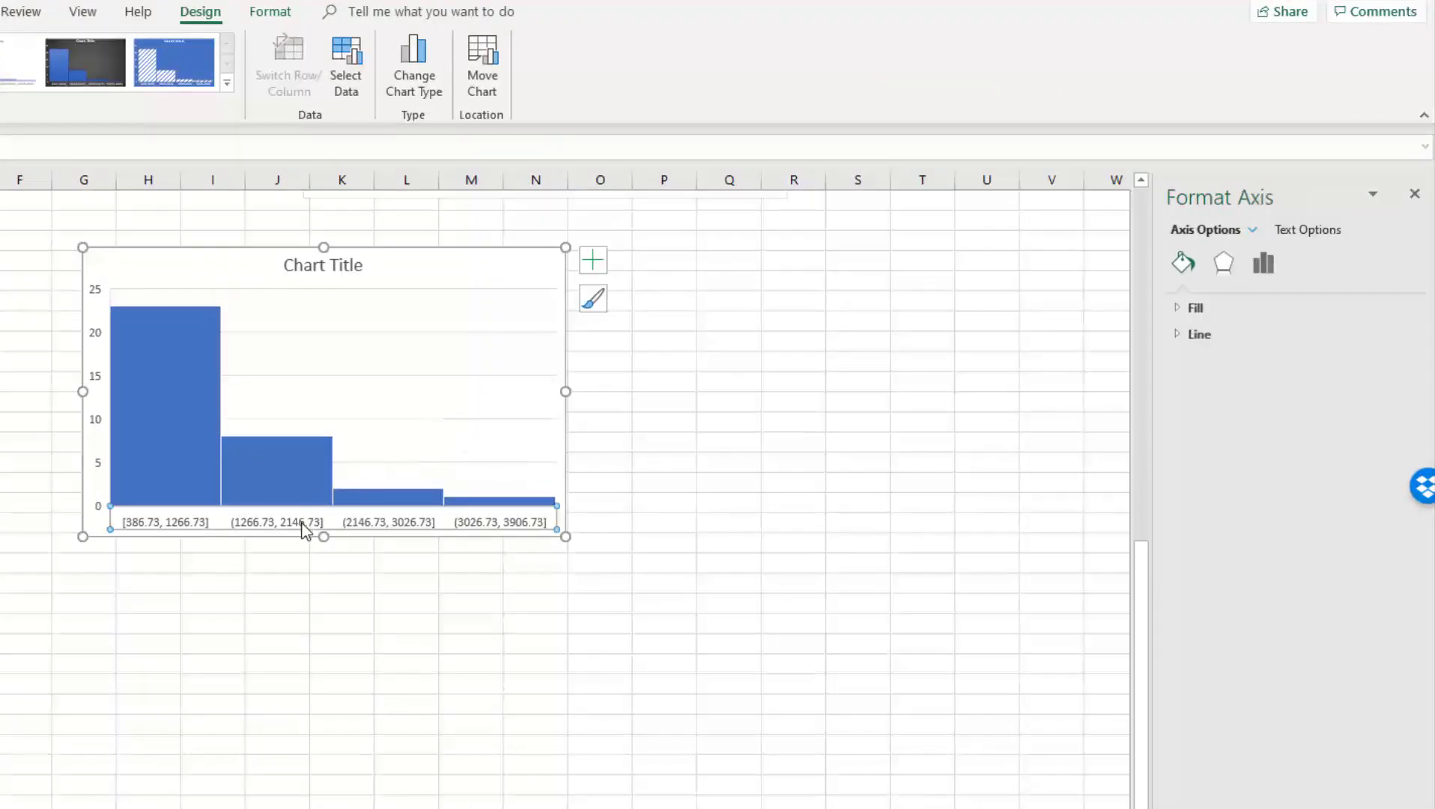
click(1262, 266)
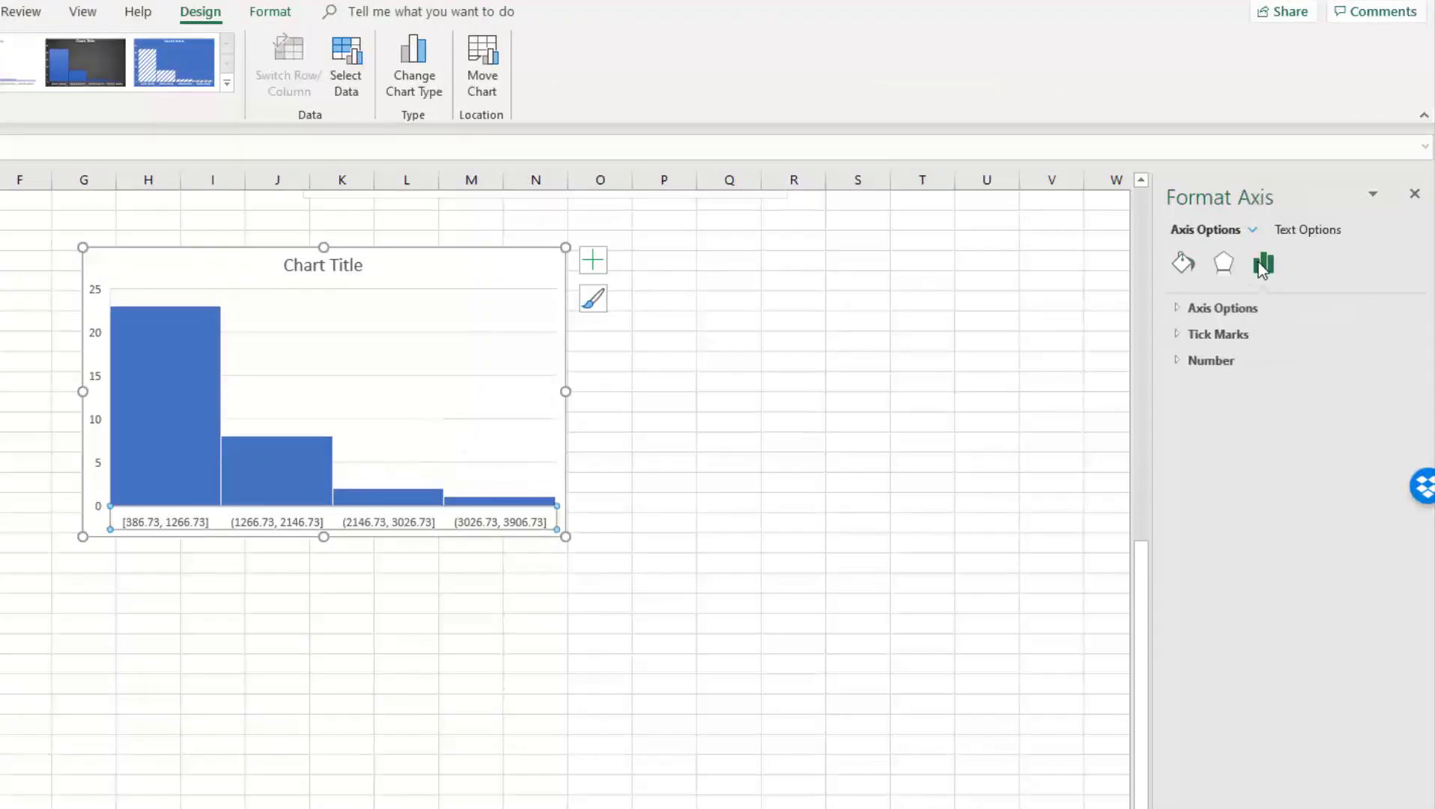
click(1183, 361)
click(1177, 308)
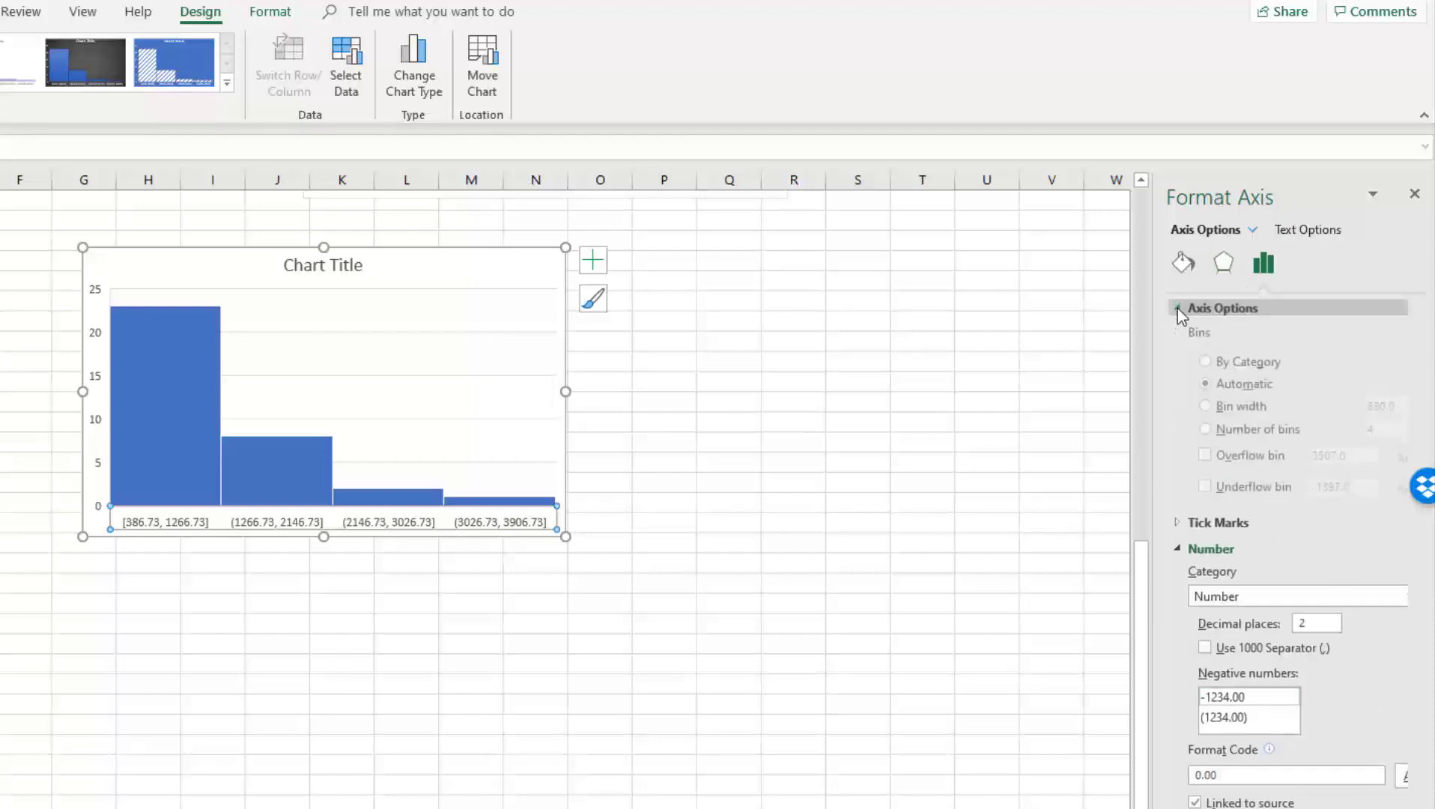
click(1207, 414)
drag(1400, 412, 1357, 412)
text(500)
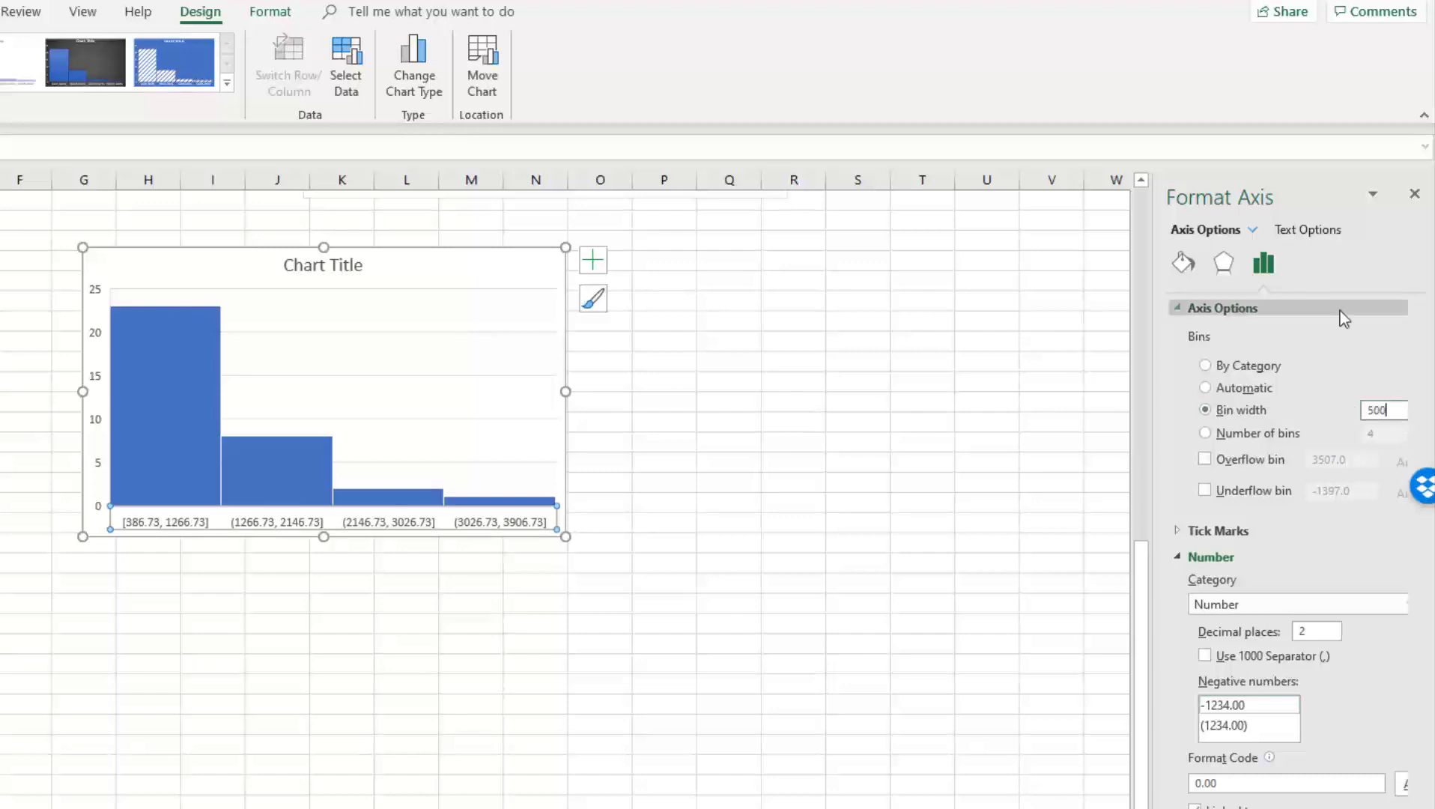
key(Return)
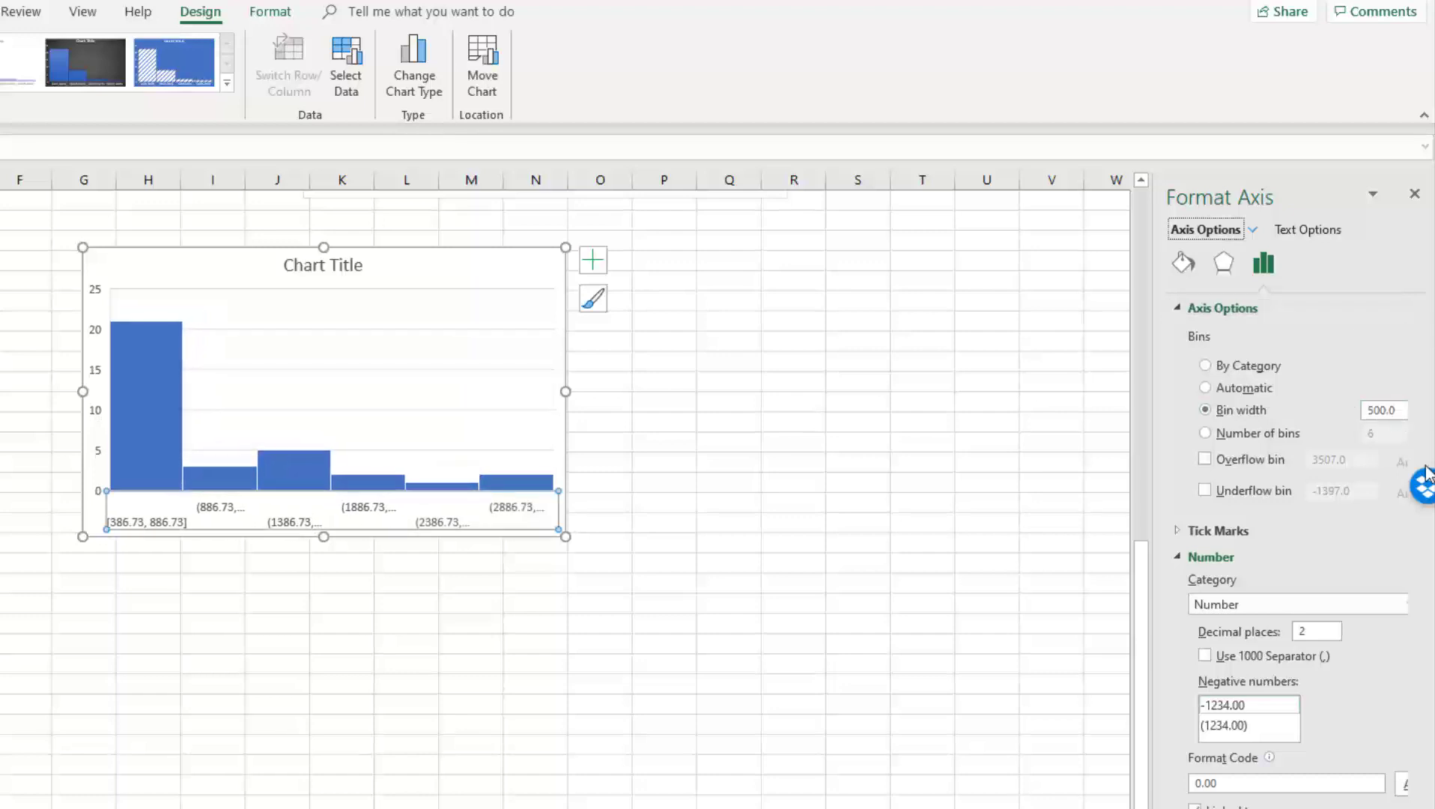
drag(565, 536, 905, 663)
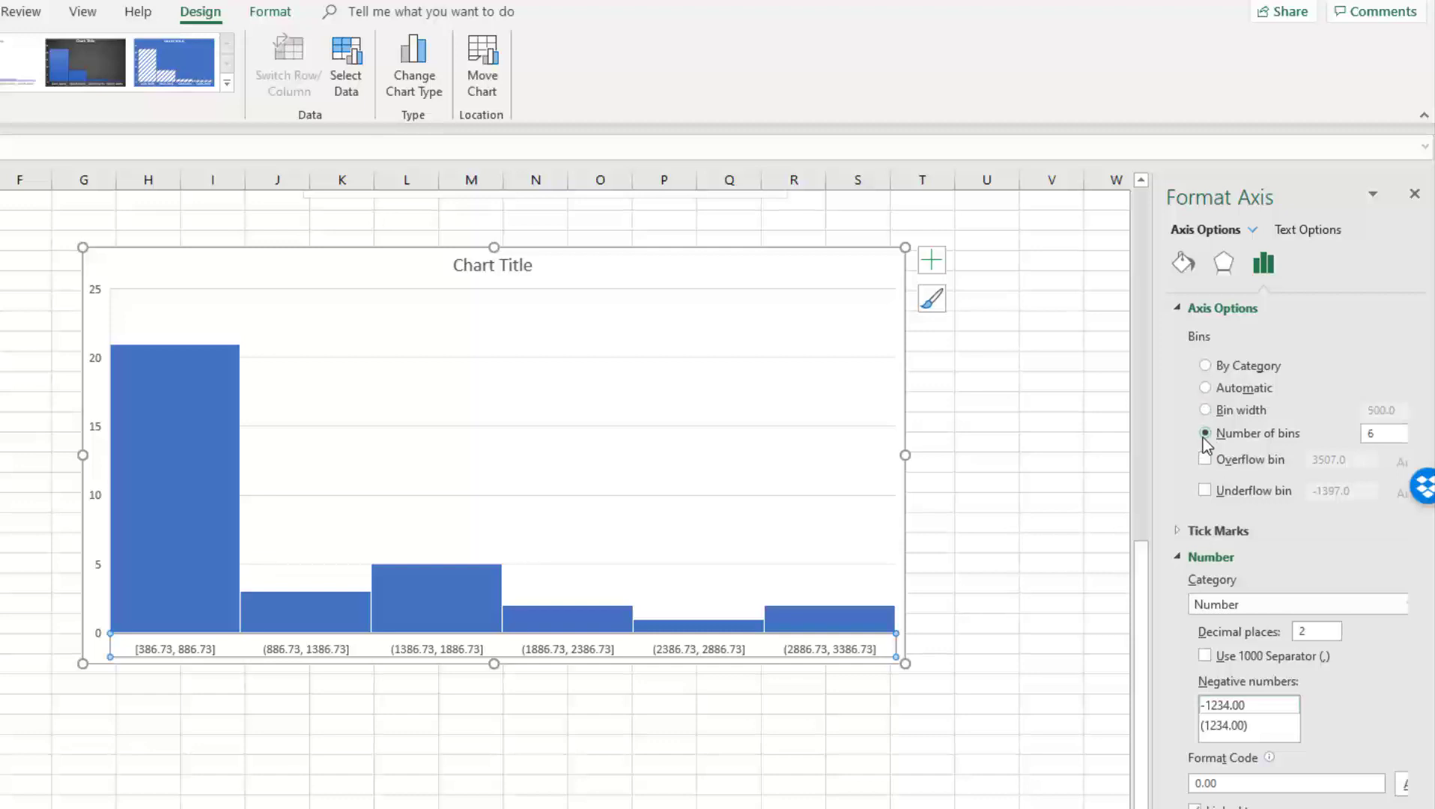
Try 10, 8 and 7 as the number of bins for the second table's histogram.
click(1359, 434)
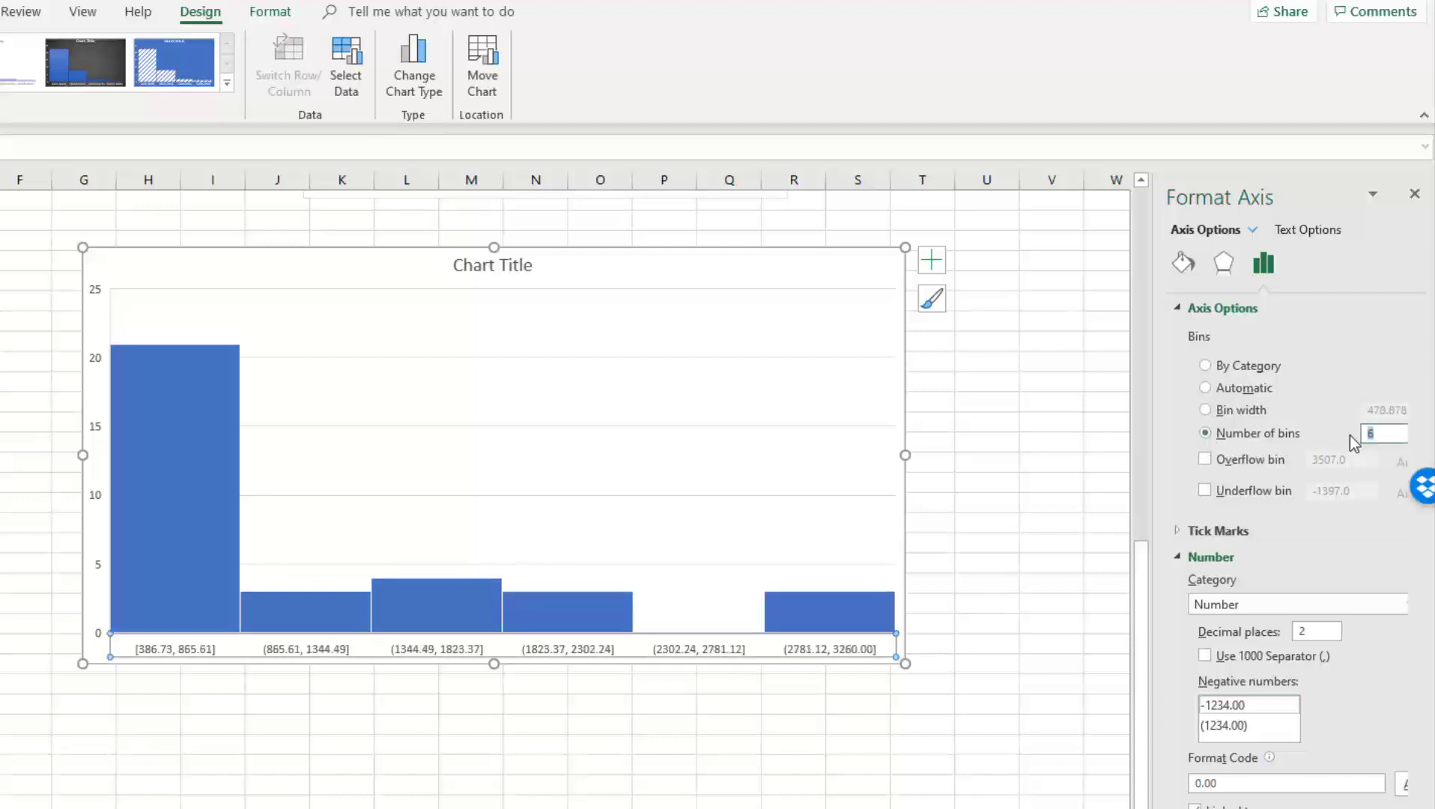
key(Return)
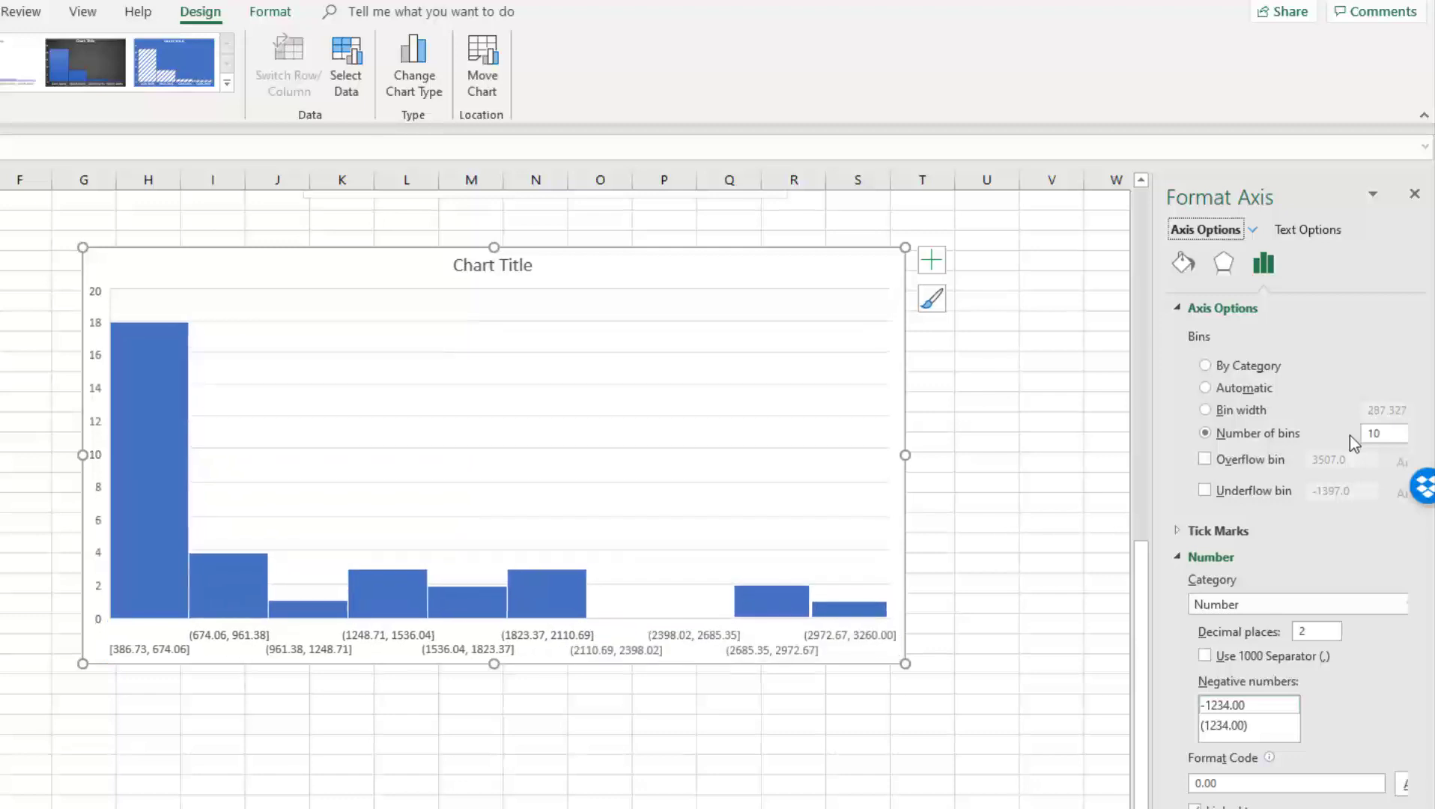
click(1401, 435)
text(8)
key(Return)
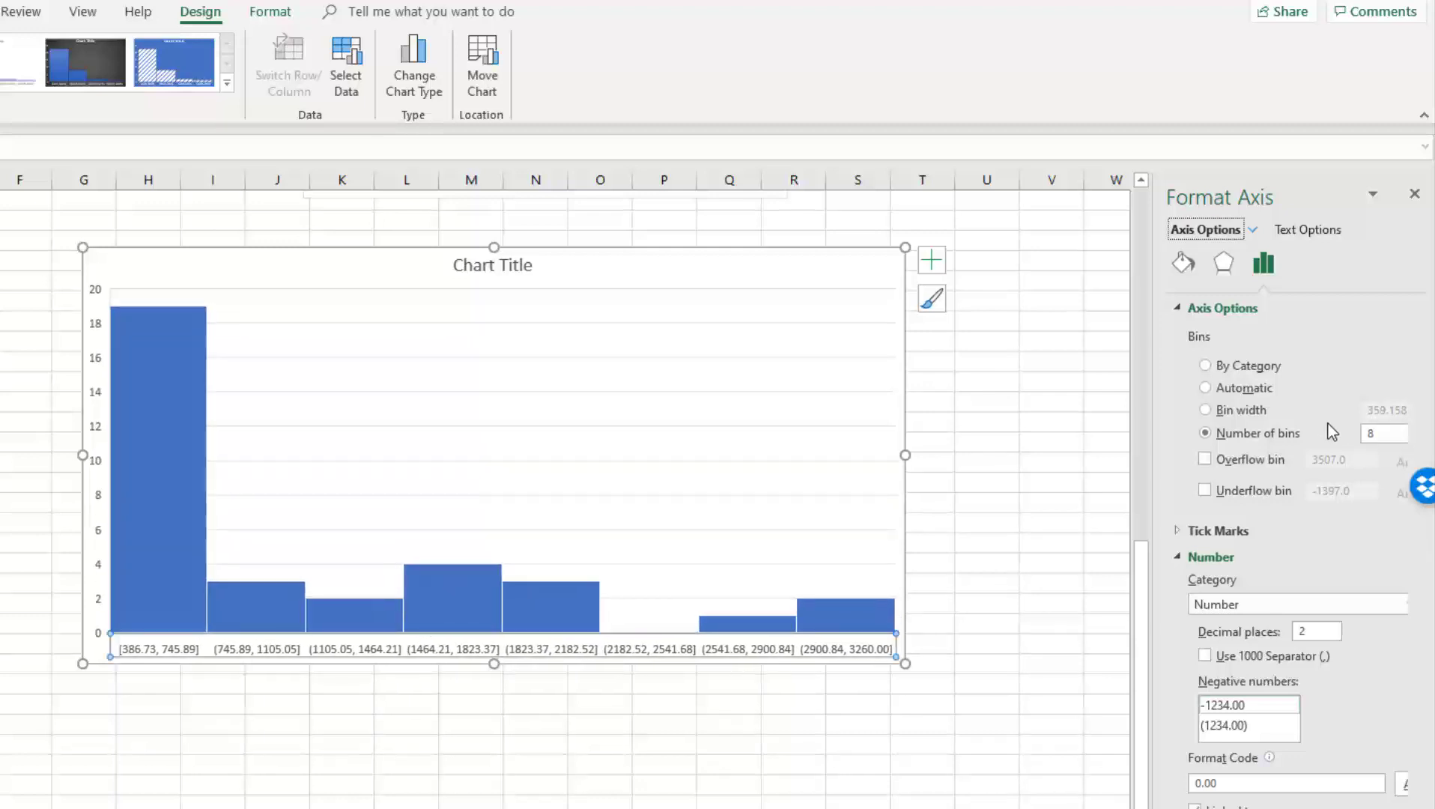
click(1359, 433)
text(7)
key(Return)
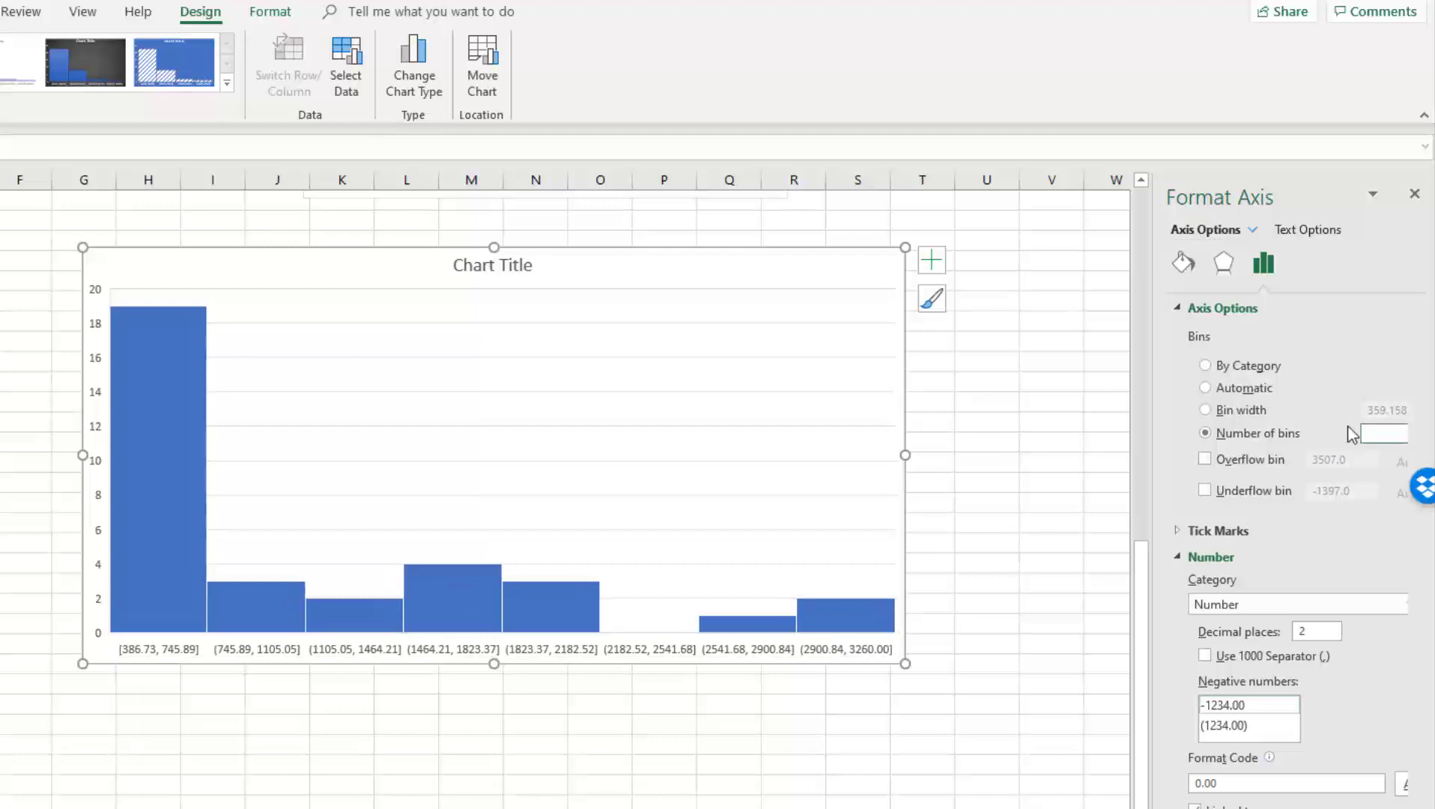
Set the number of bins of the second table's histogram to 6 and deselect the chart.
click(1394, 432)
double_click(1364, 433)
text(6)
key(Return)
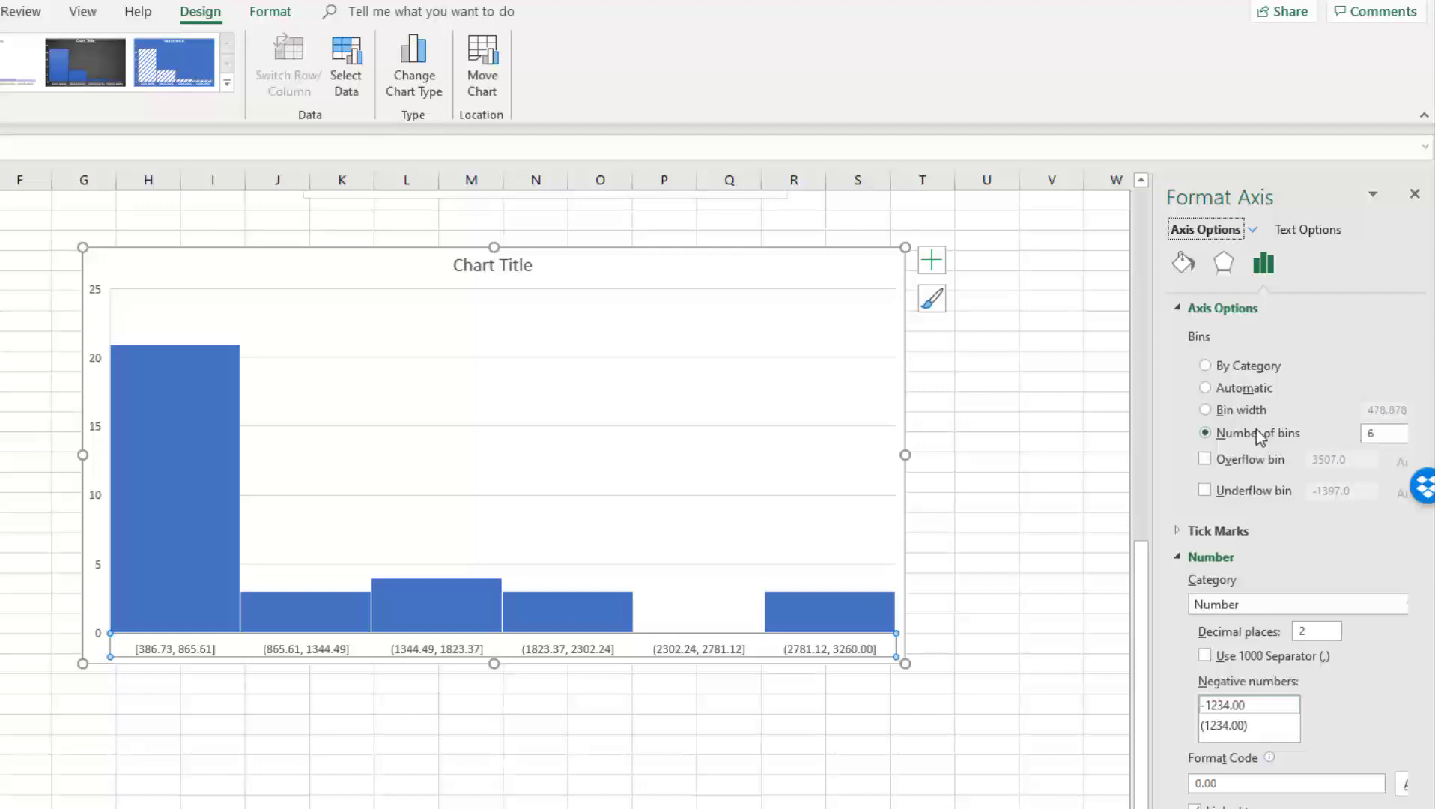
click(689, 758)
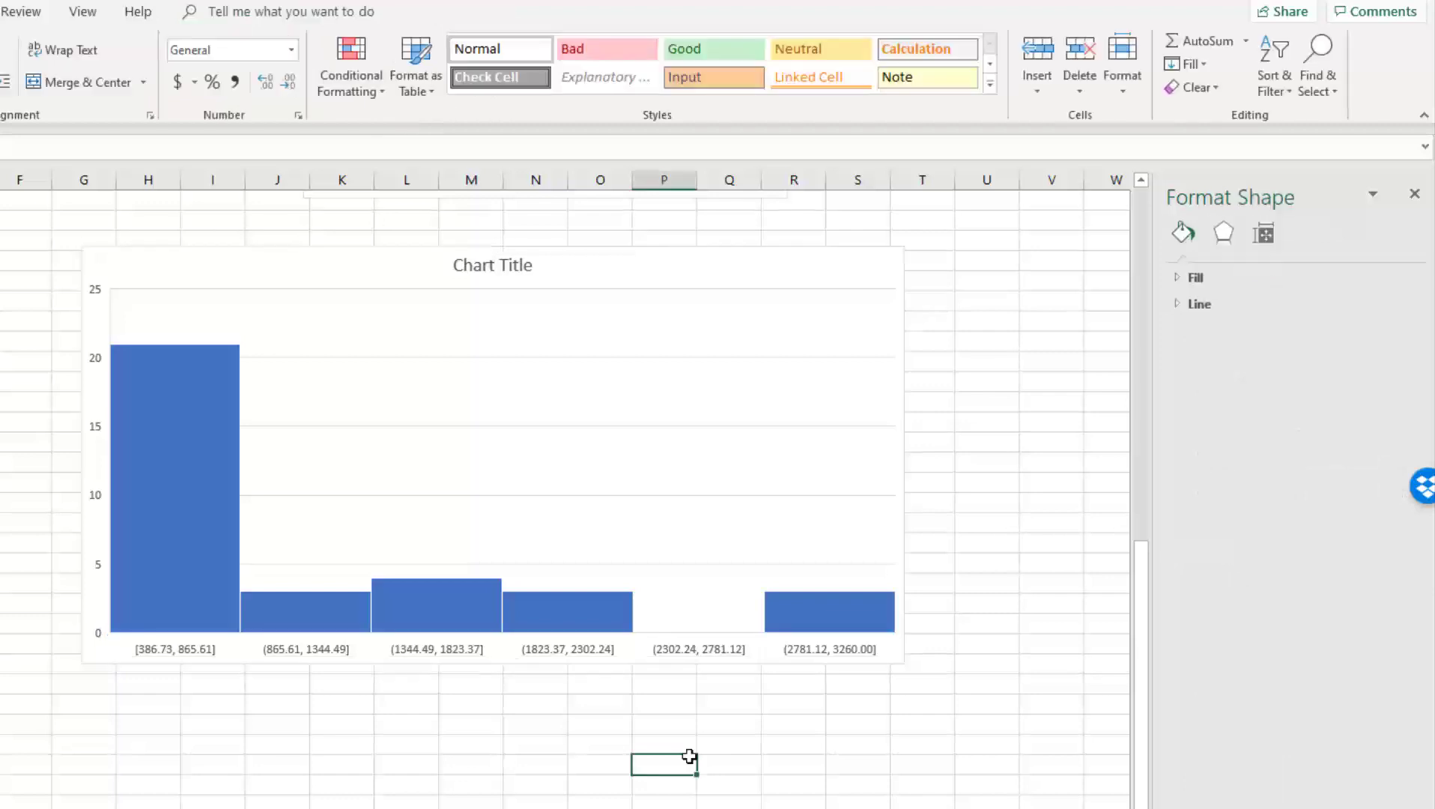